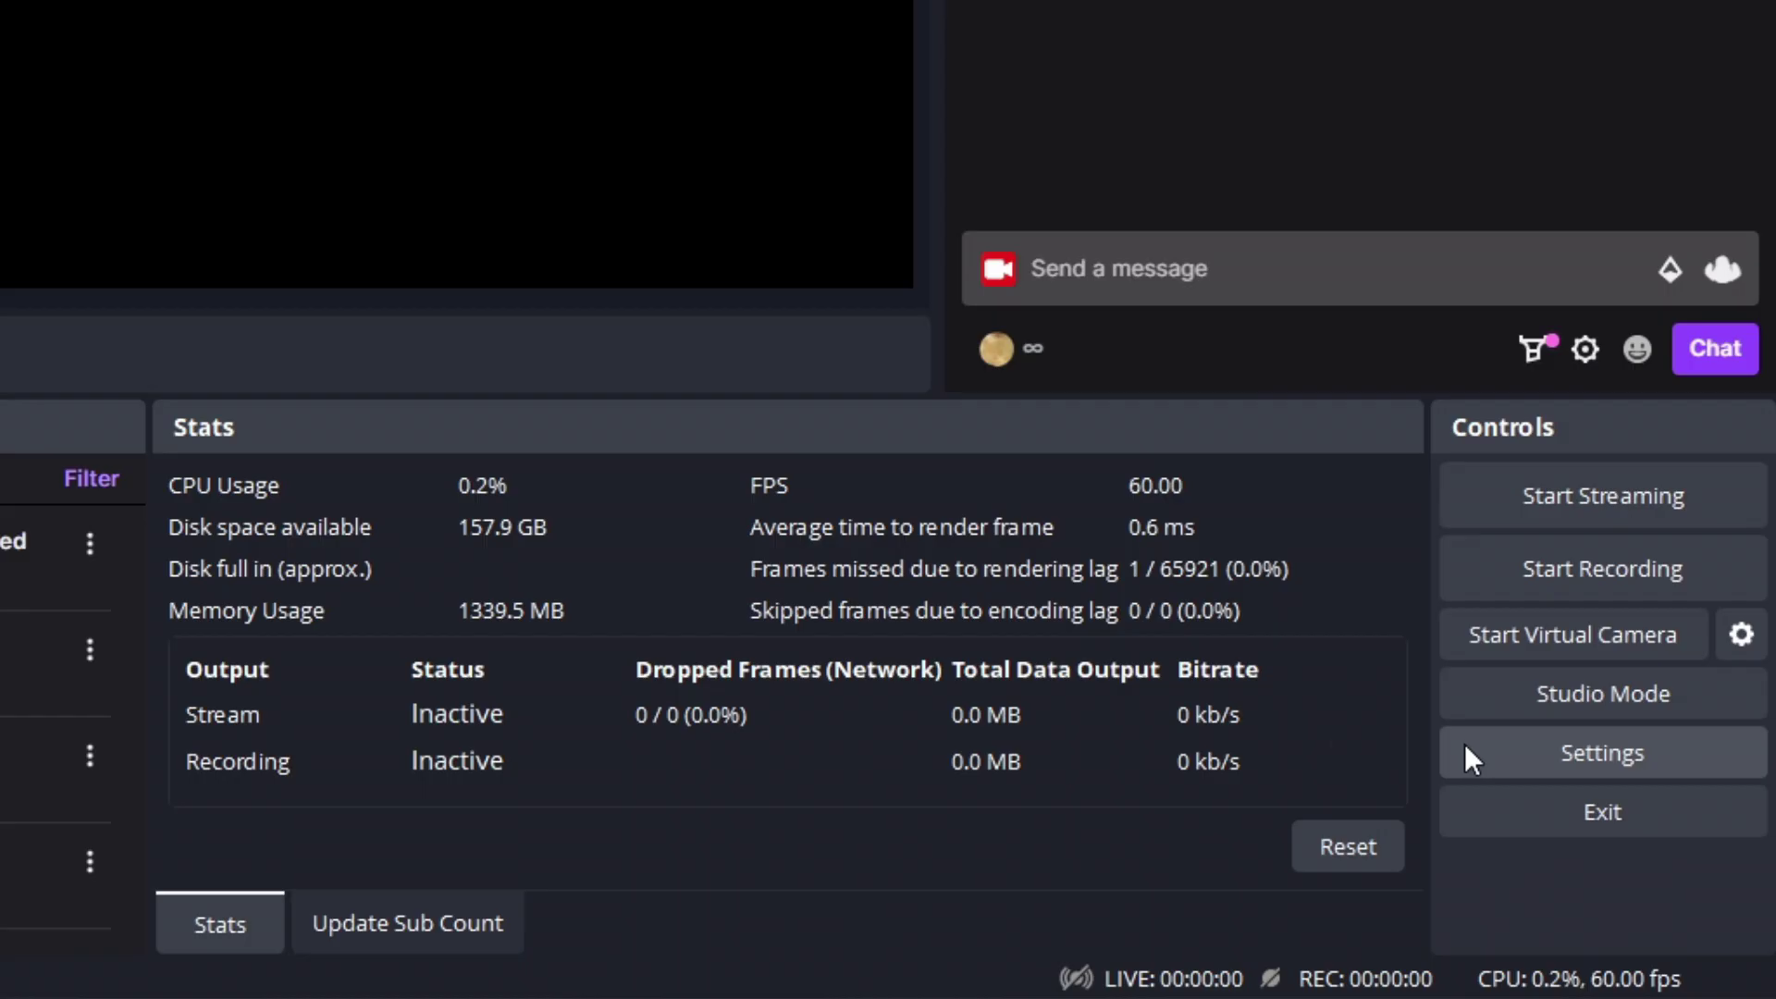
Step: Check the Audio settings page, leaving every global desktop and mic/auxiliary device Disabled
{"action": "left_click", "coordinate": [1614, 825]}
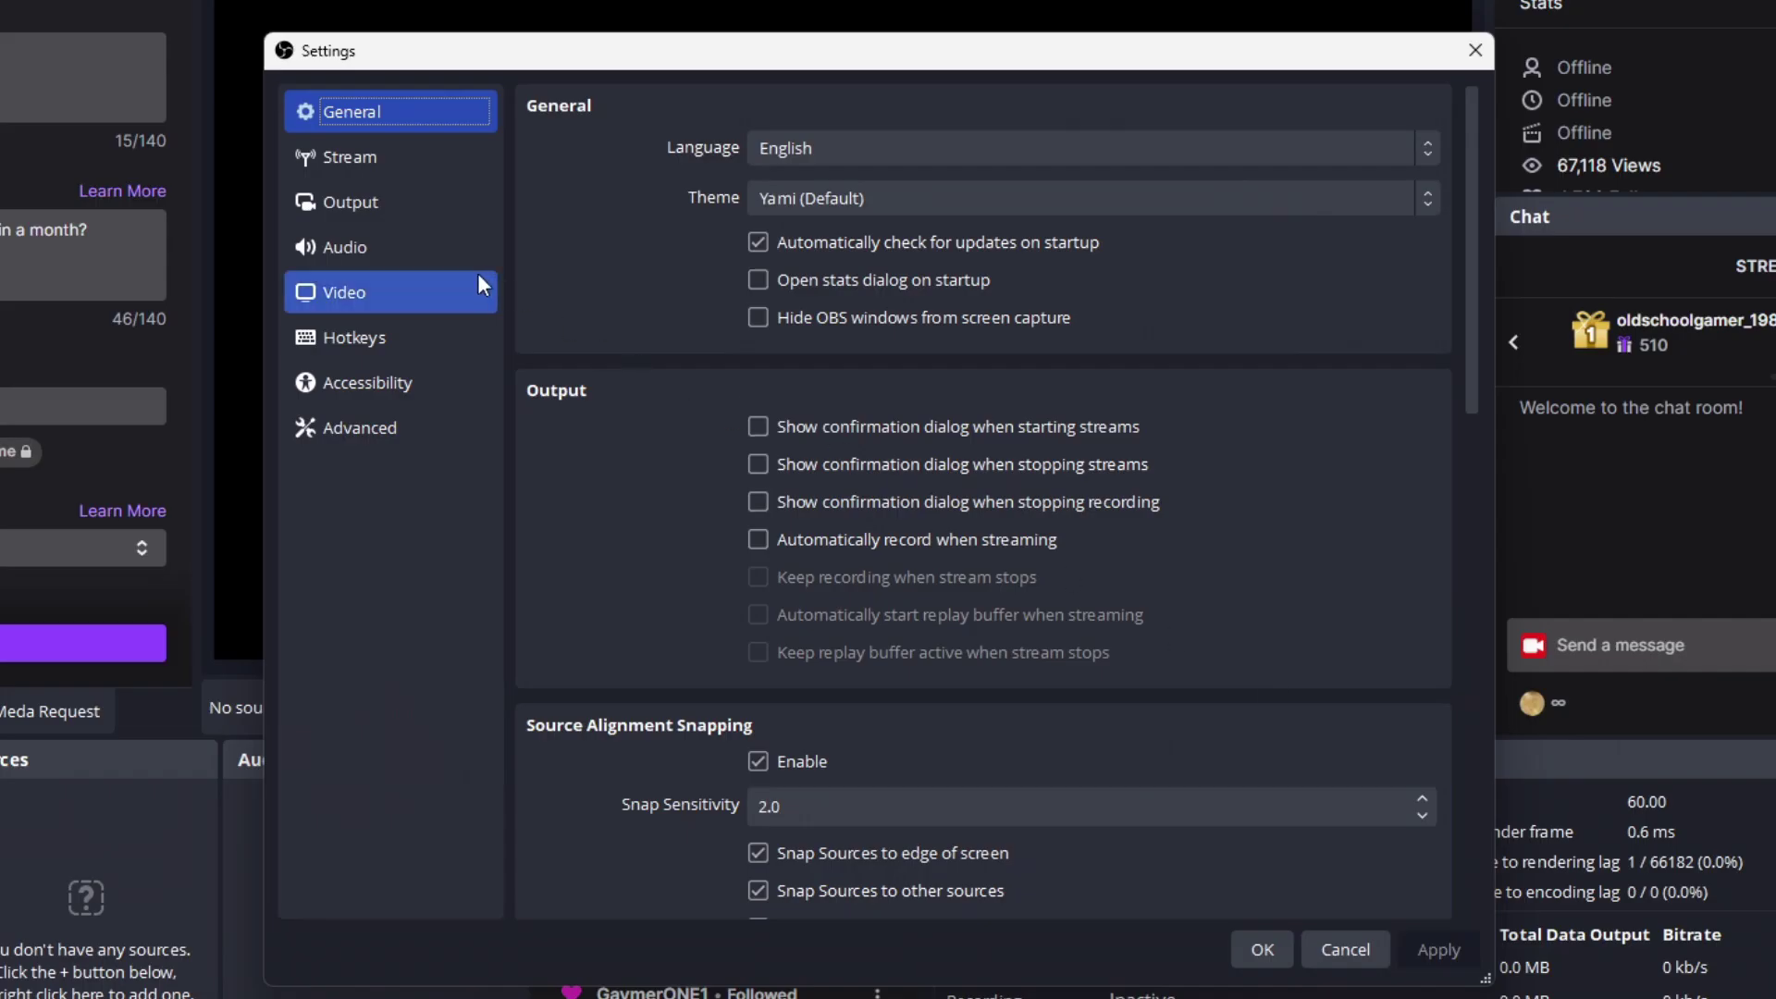
{"action": "left_click", "coordinate": [413, 254]}
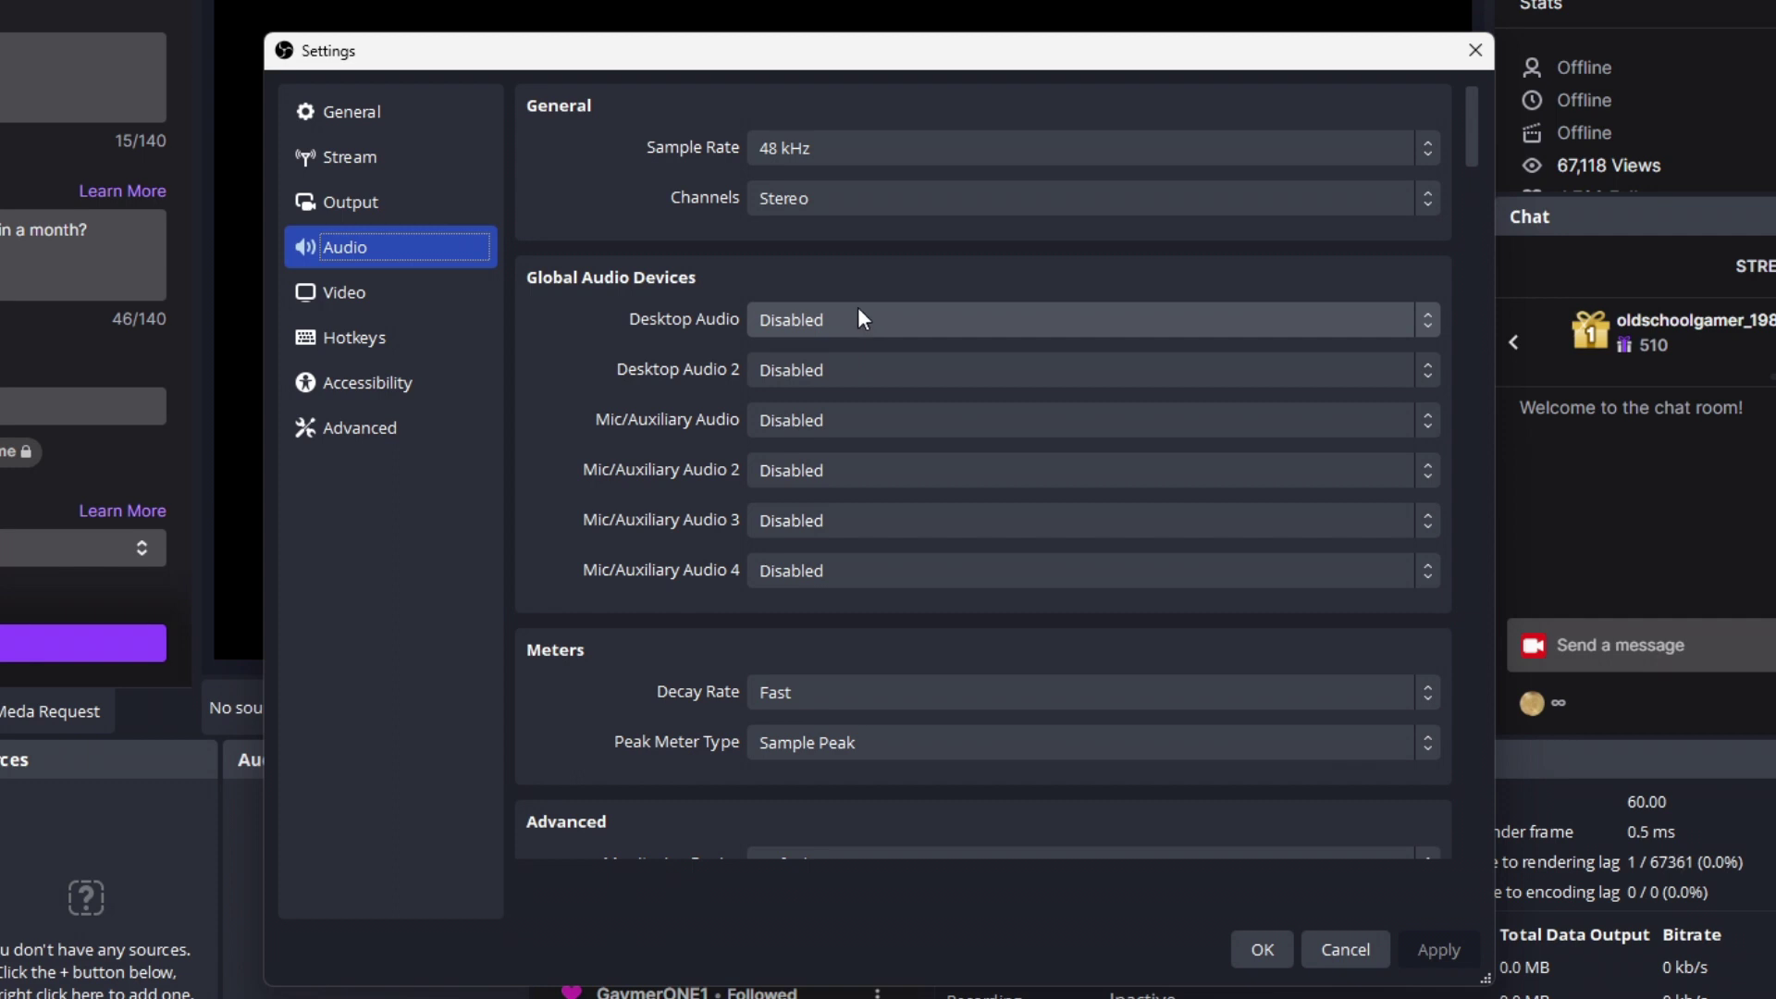
{"action": "left_click", "coordinate": [1260, 948]}
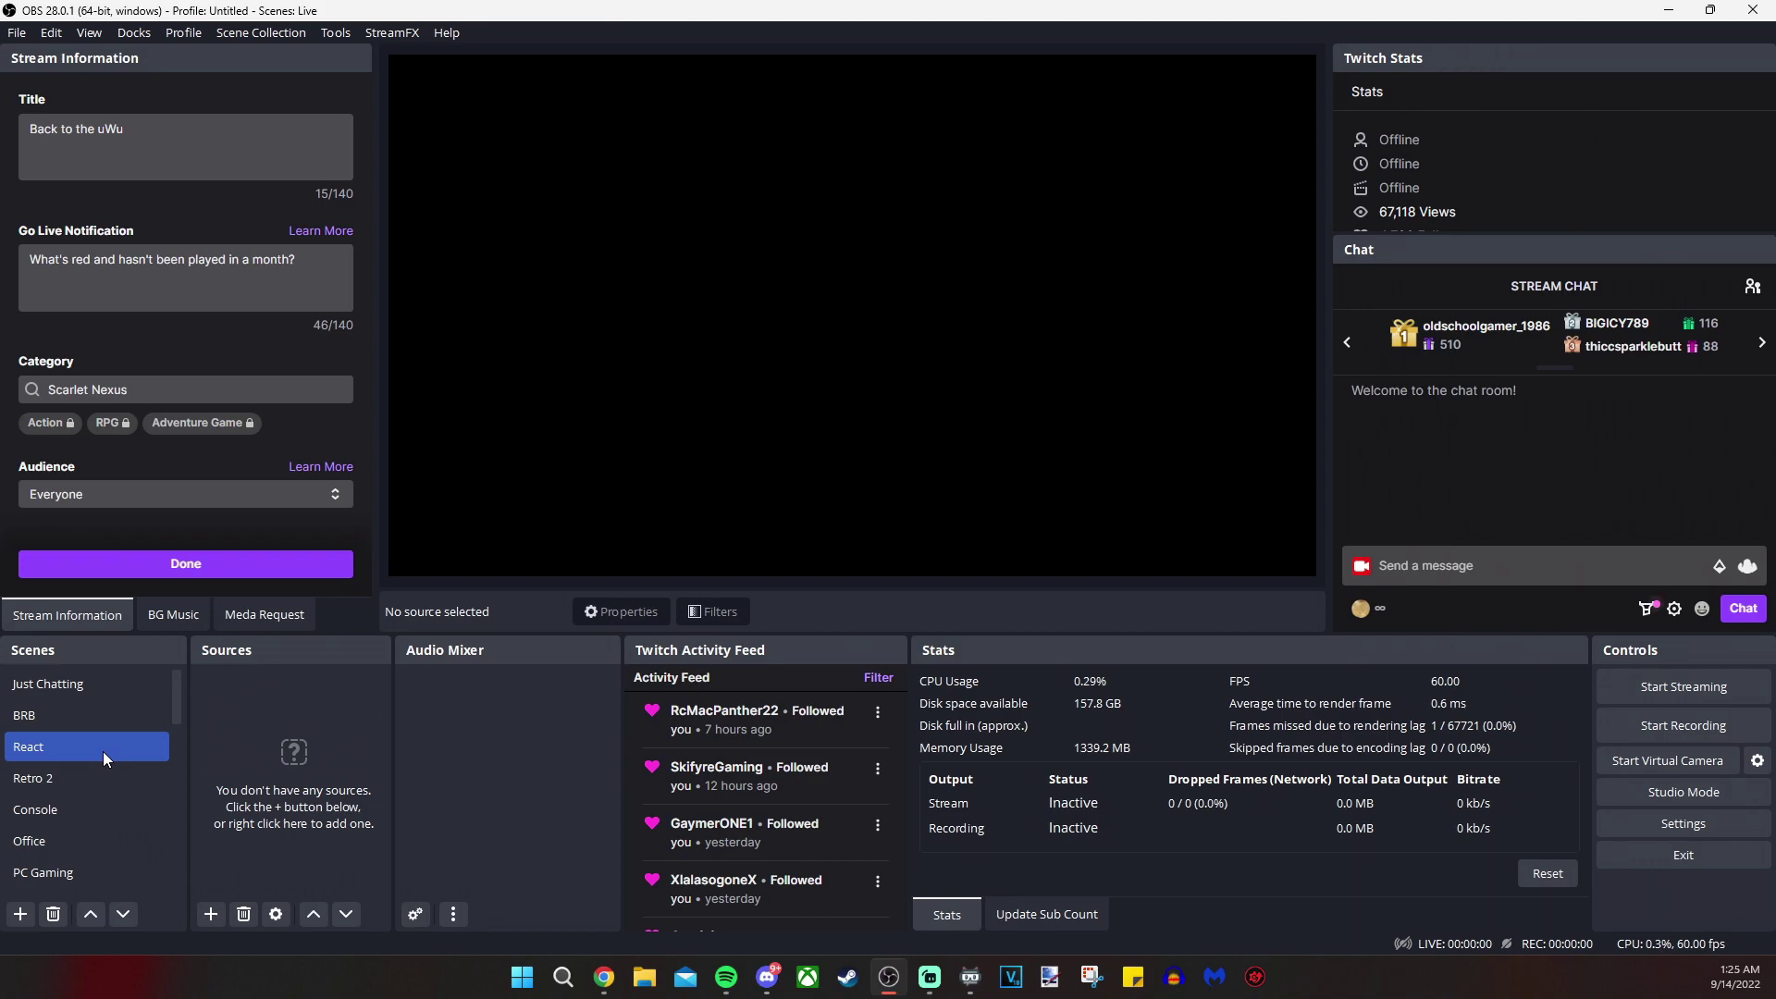
Step: Copy the Alert Box source from the Just Chatting scene
{"action": "left_click", "coordinate": [101, 688]}
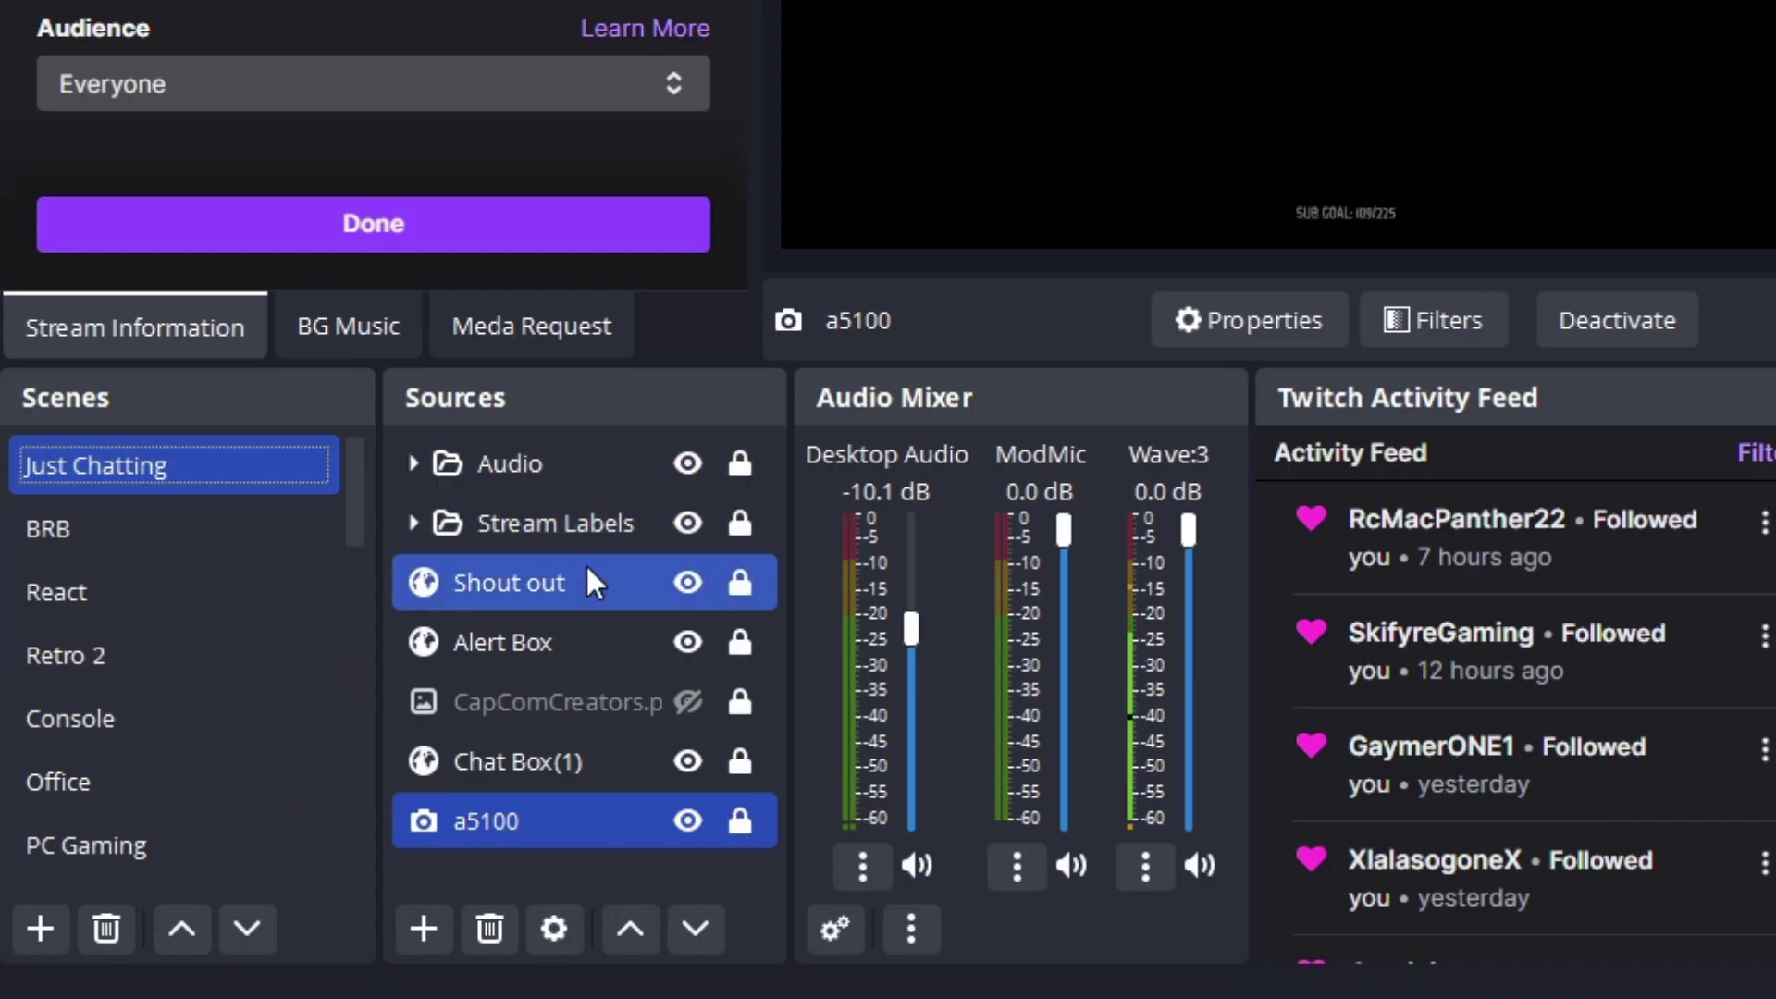
{"action": "left_click", "coordinate": [557, 638]}
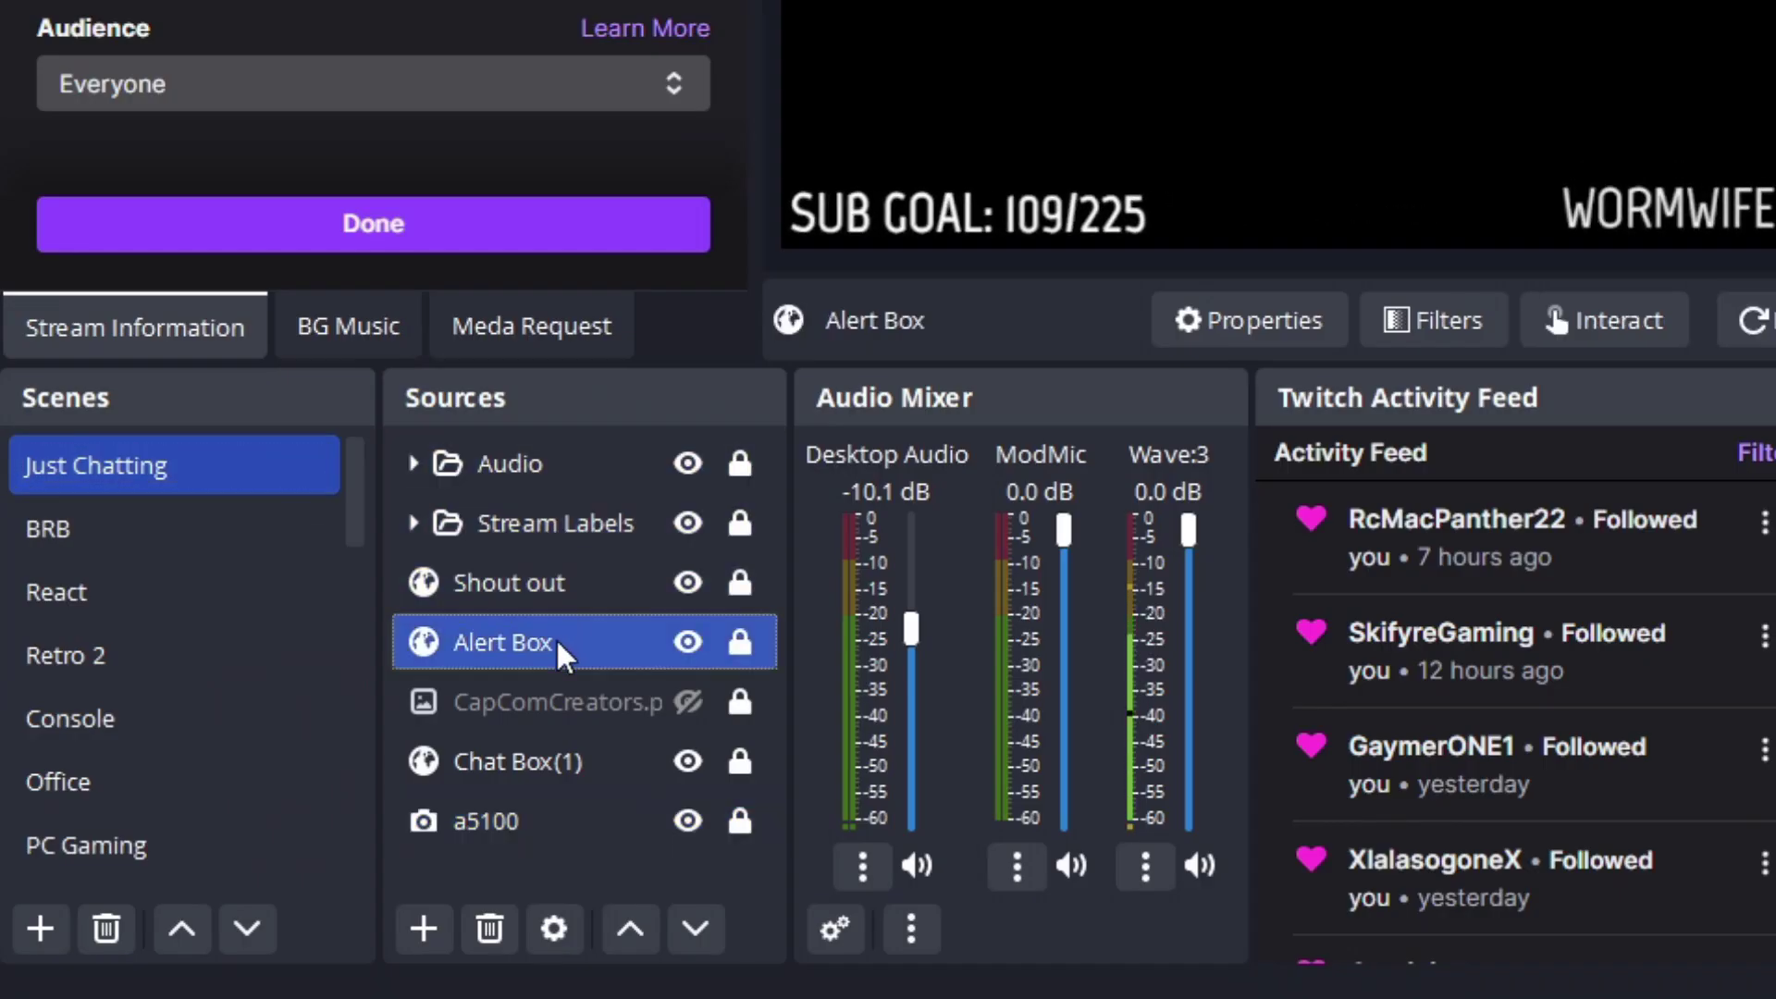
{"action": "key", "text": "ctrl+c"}
Step: Paste the Alert Box into the empty test scene as a reference
{"action": "scroll", "coordinate": [259, 560], "scroll_direction": "down", "scroll_amount": 6}
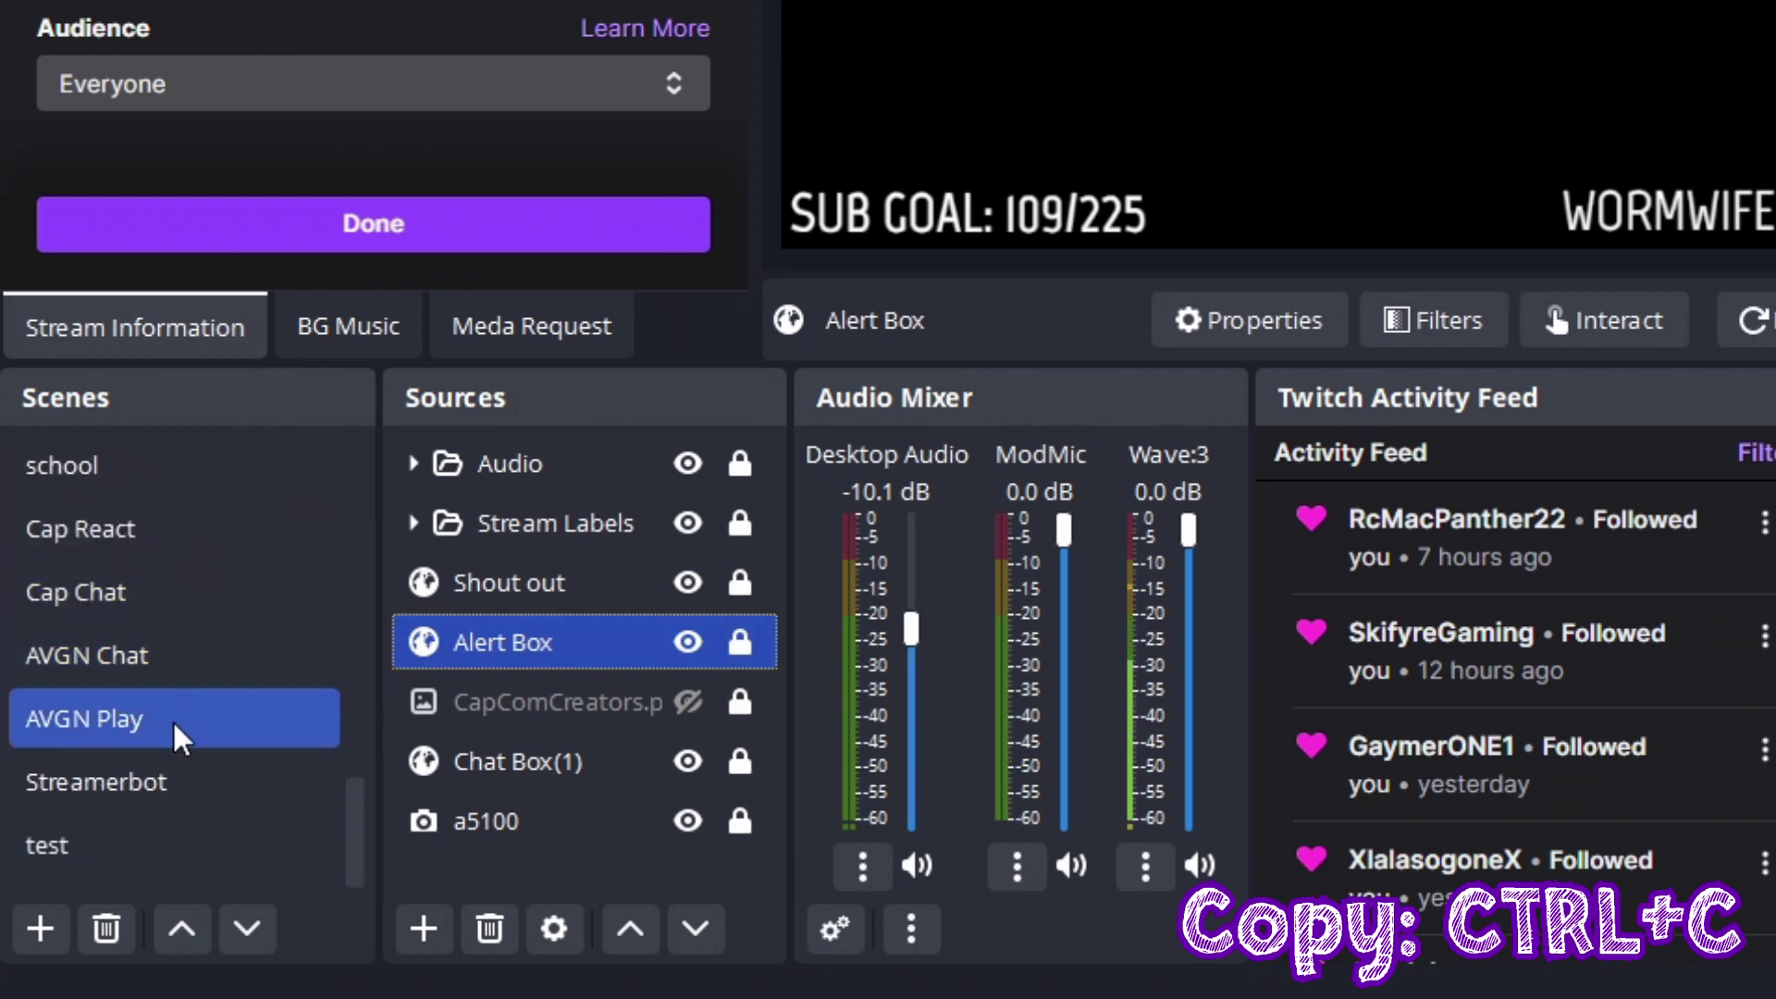
{"action": "left_click", "coordinate": [87, 852]}
{"action": "right_click", "coordinate": [510, 499]}
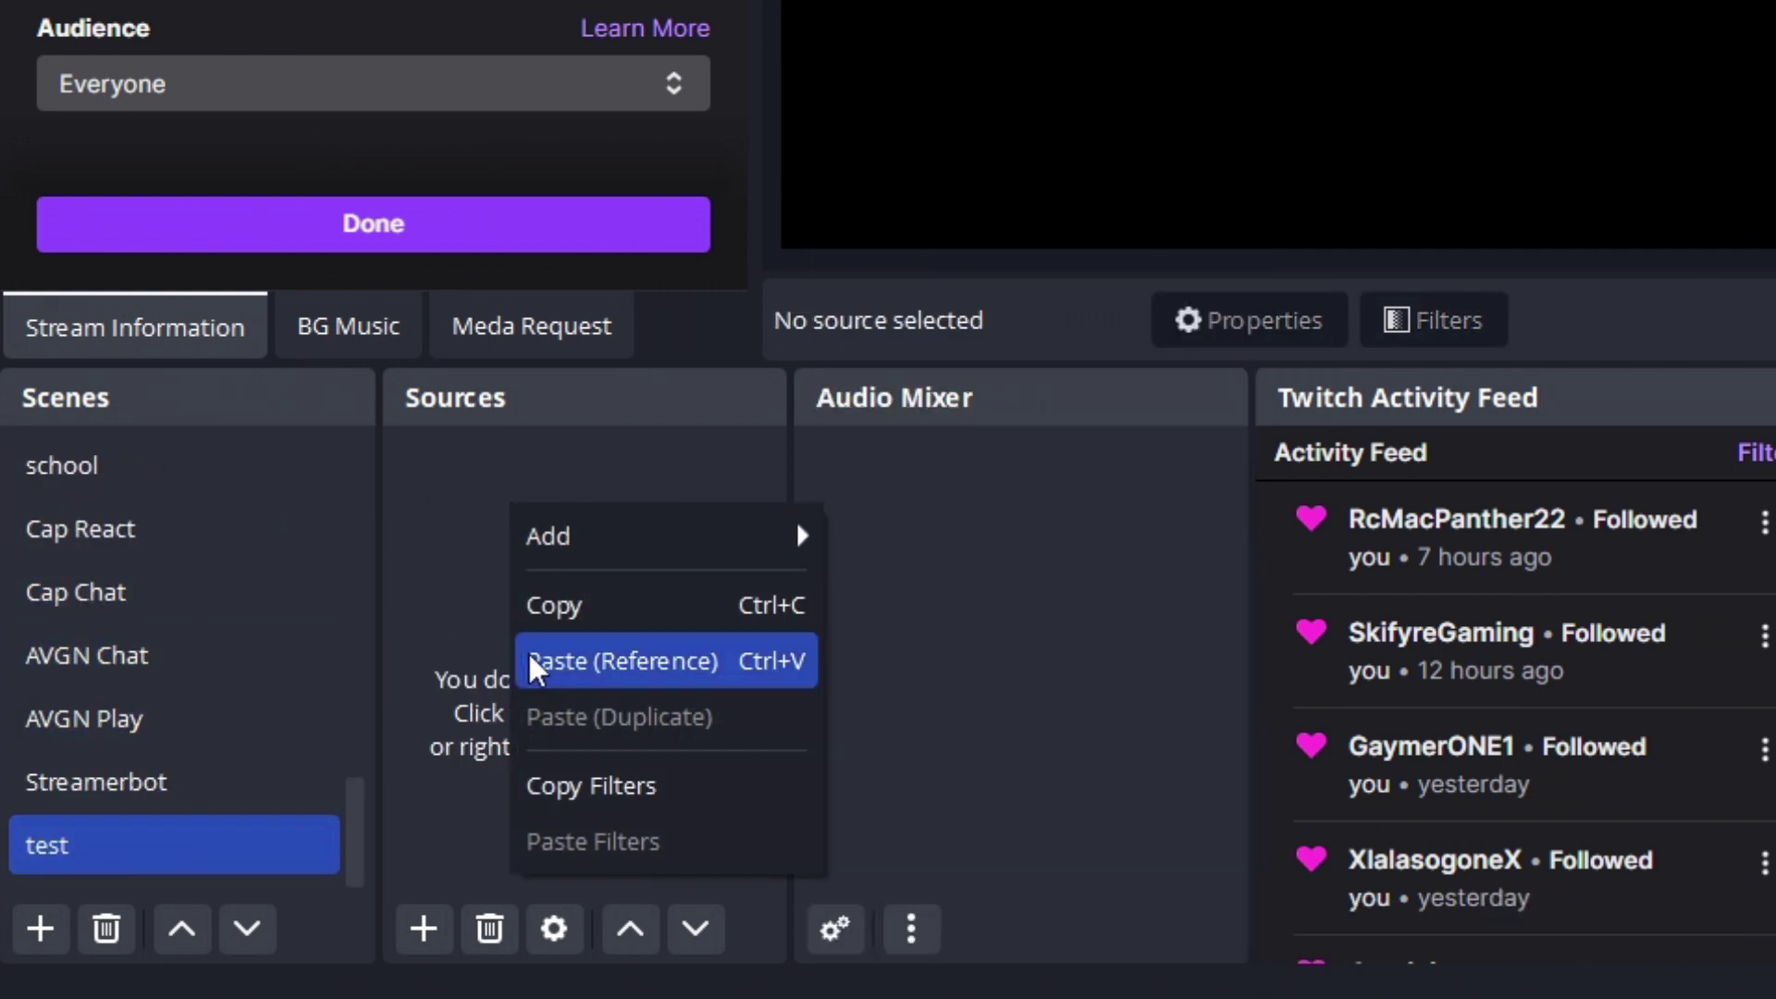
{"action": "left_click", "coordinate": [592, 661]}
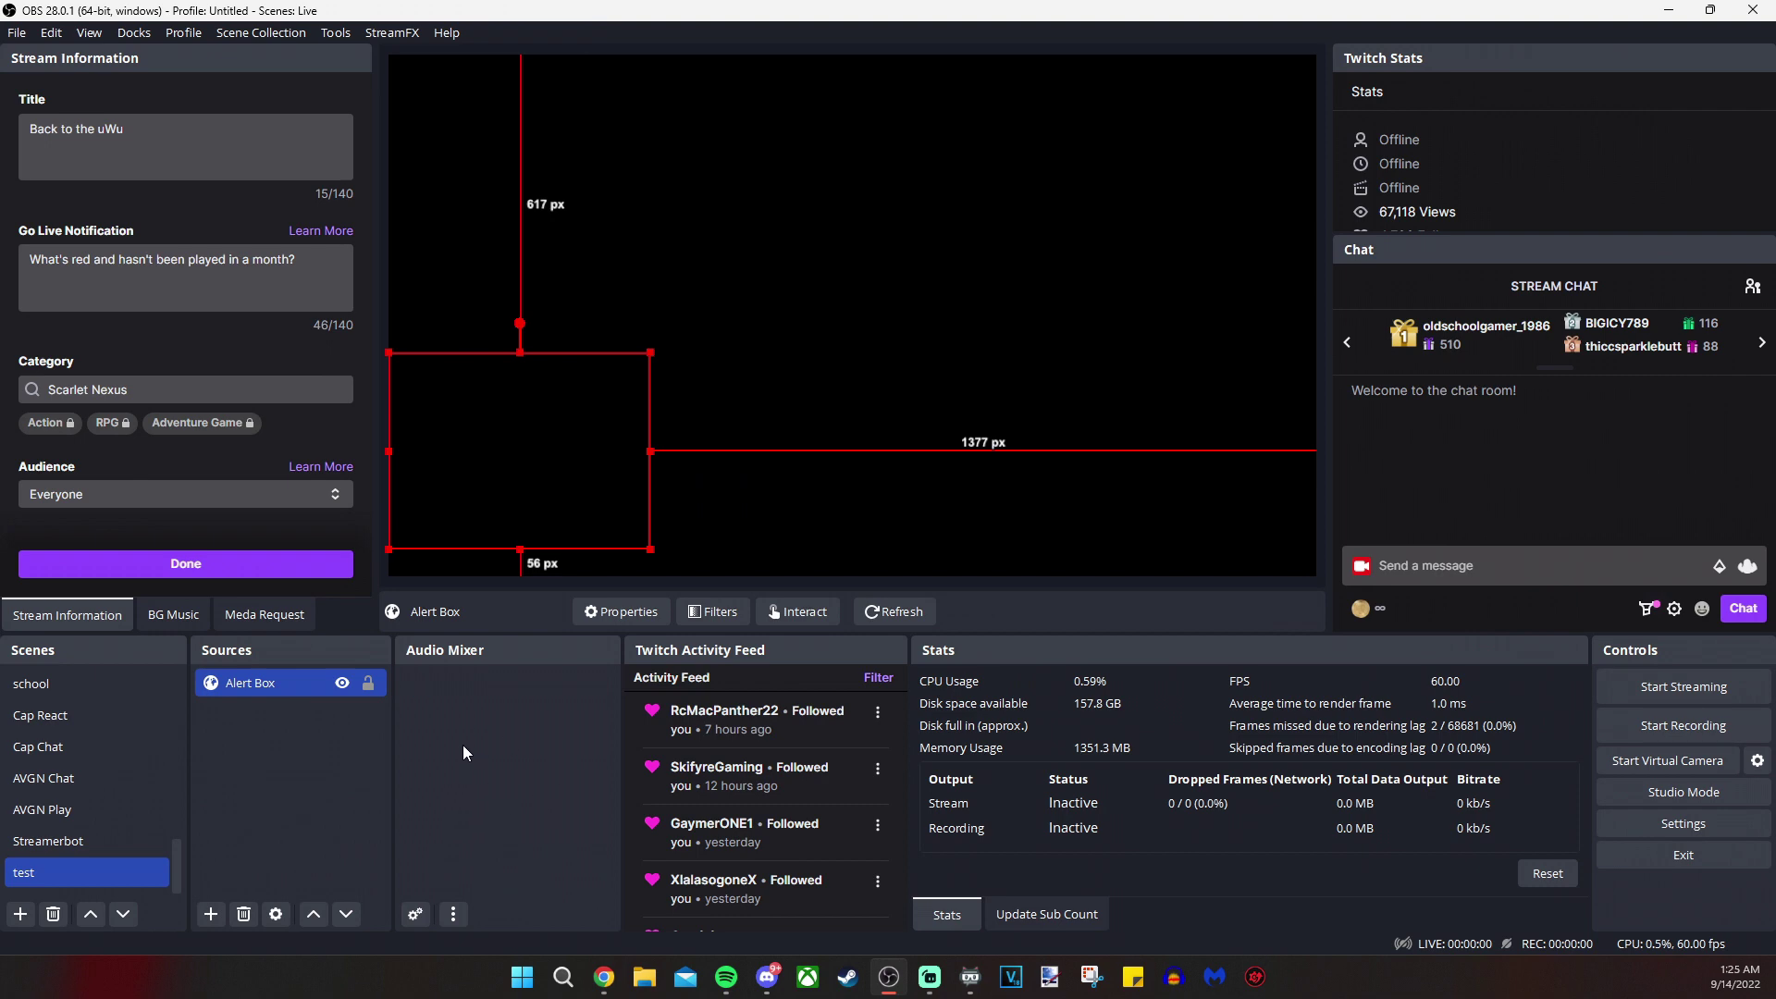
{"action": "double_click", "coordinate": [252, 685]}
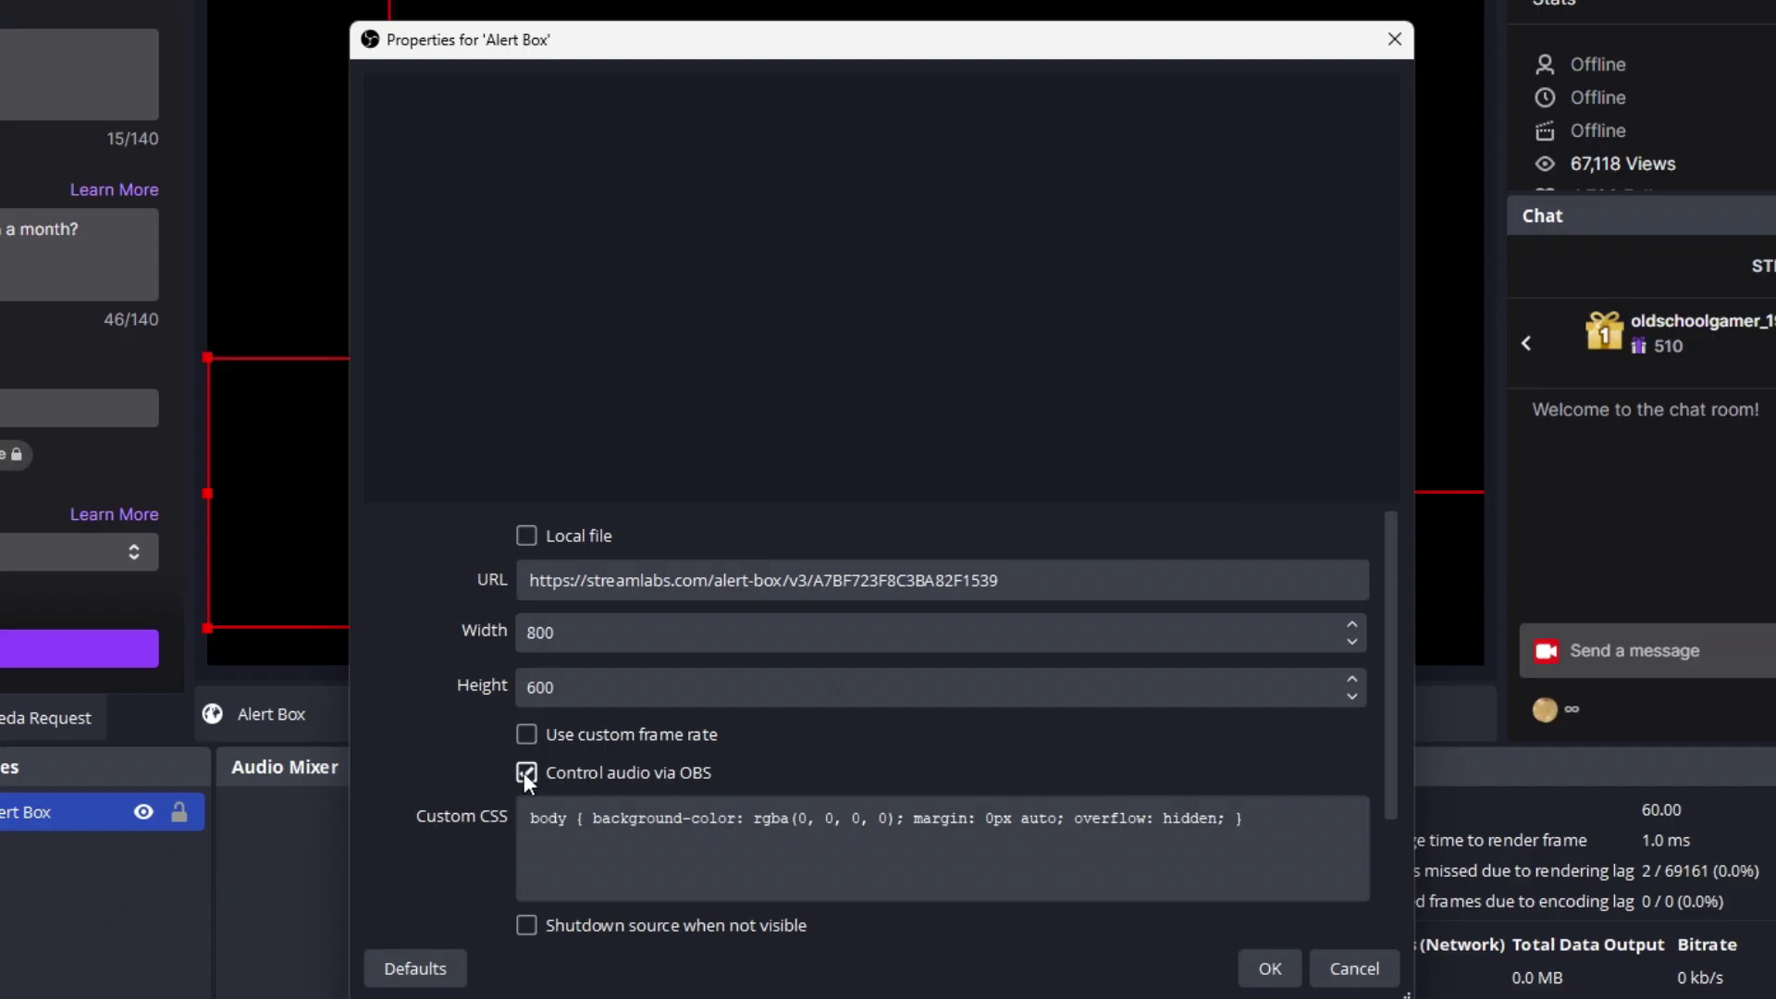
Step: Confirm Alert Box audio control via OBS, test its fader back to 0.0 dB, and make the mixer horizontal
{"action": "left_click", "coordinate": [1265, 968]}
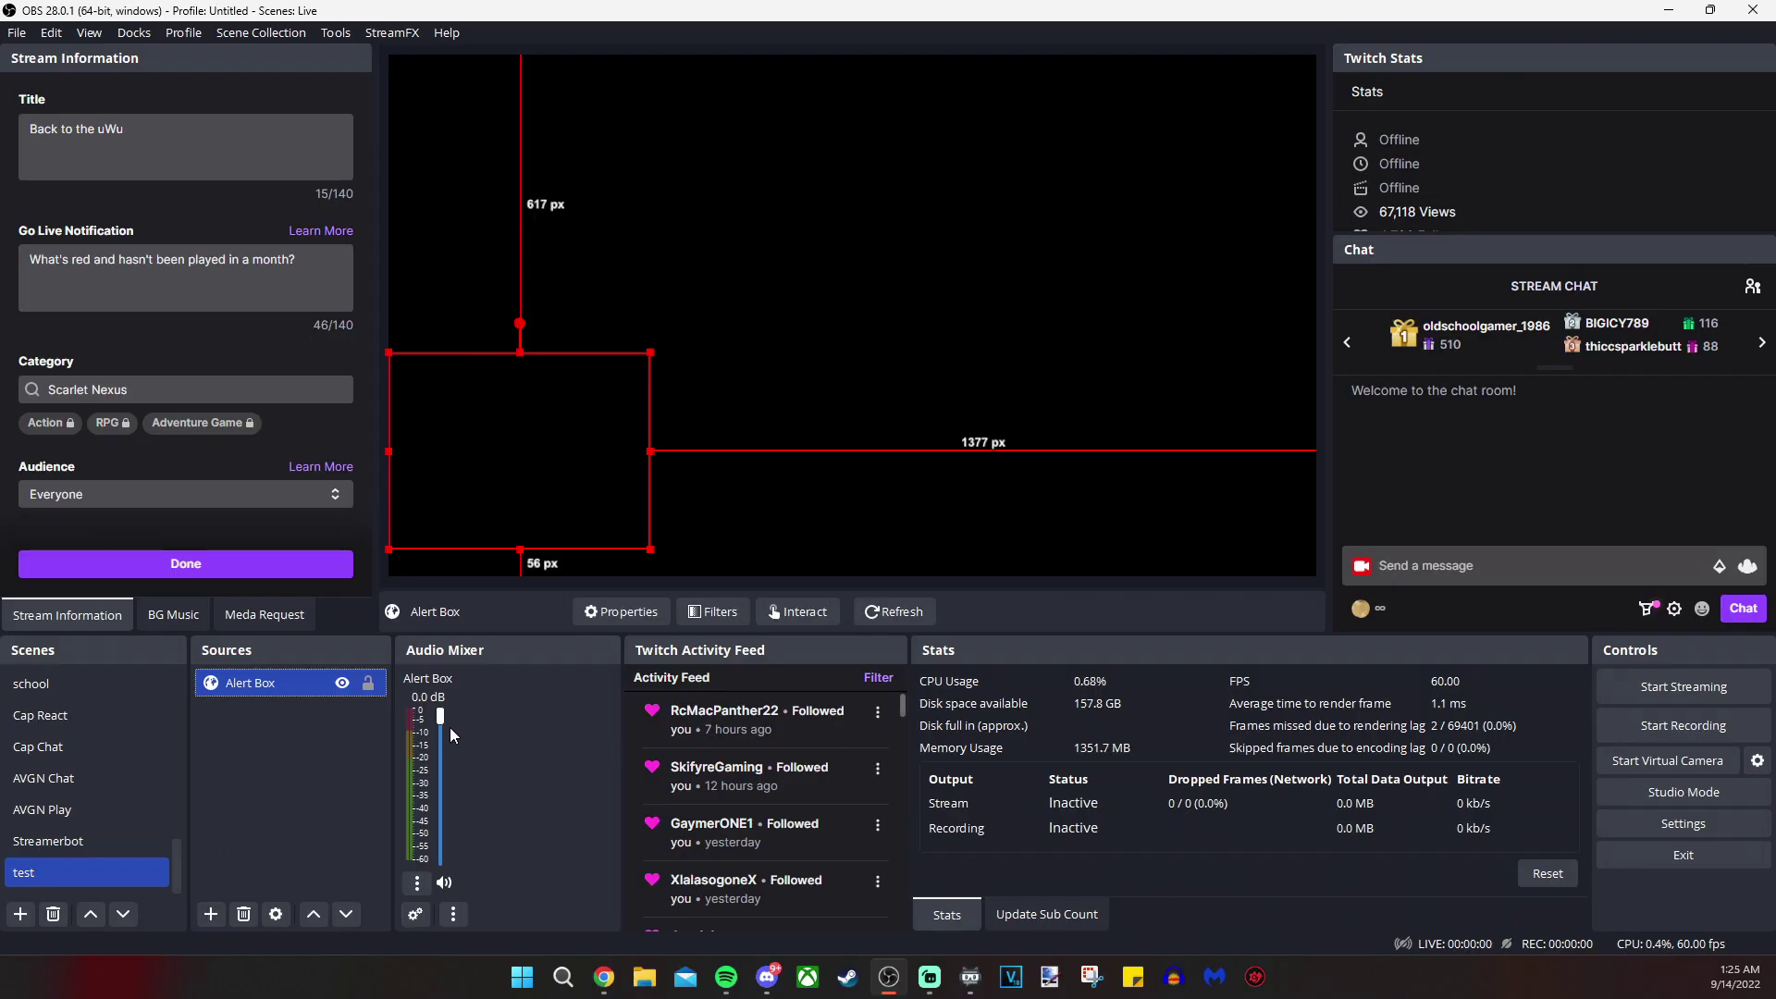
{"action": "left_click_drag", "start_coordinate": [443, 714], "coordinate": [442, 728]}
{"action": "left_click_drag", "start_coordinate": [692, 360], "coordinate": [689, 288]}
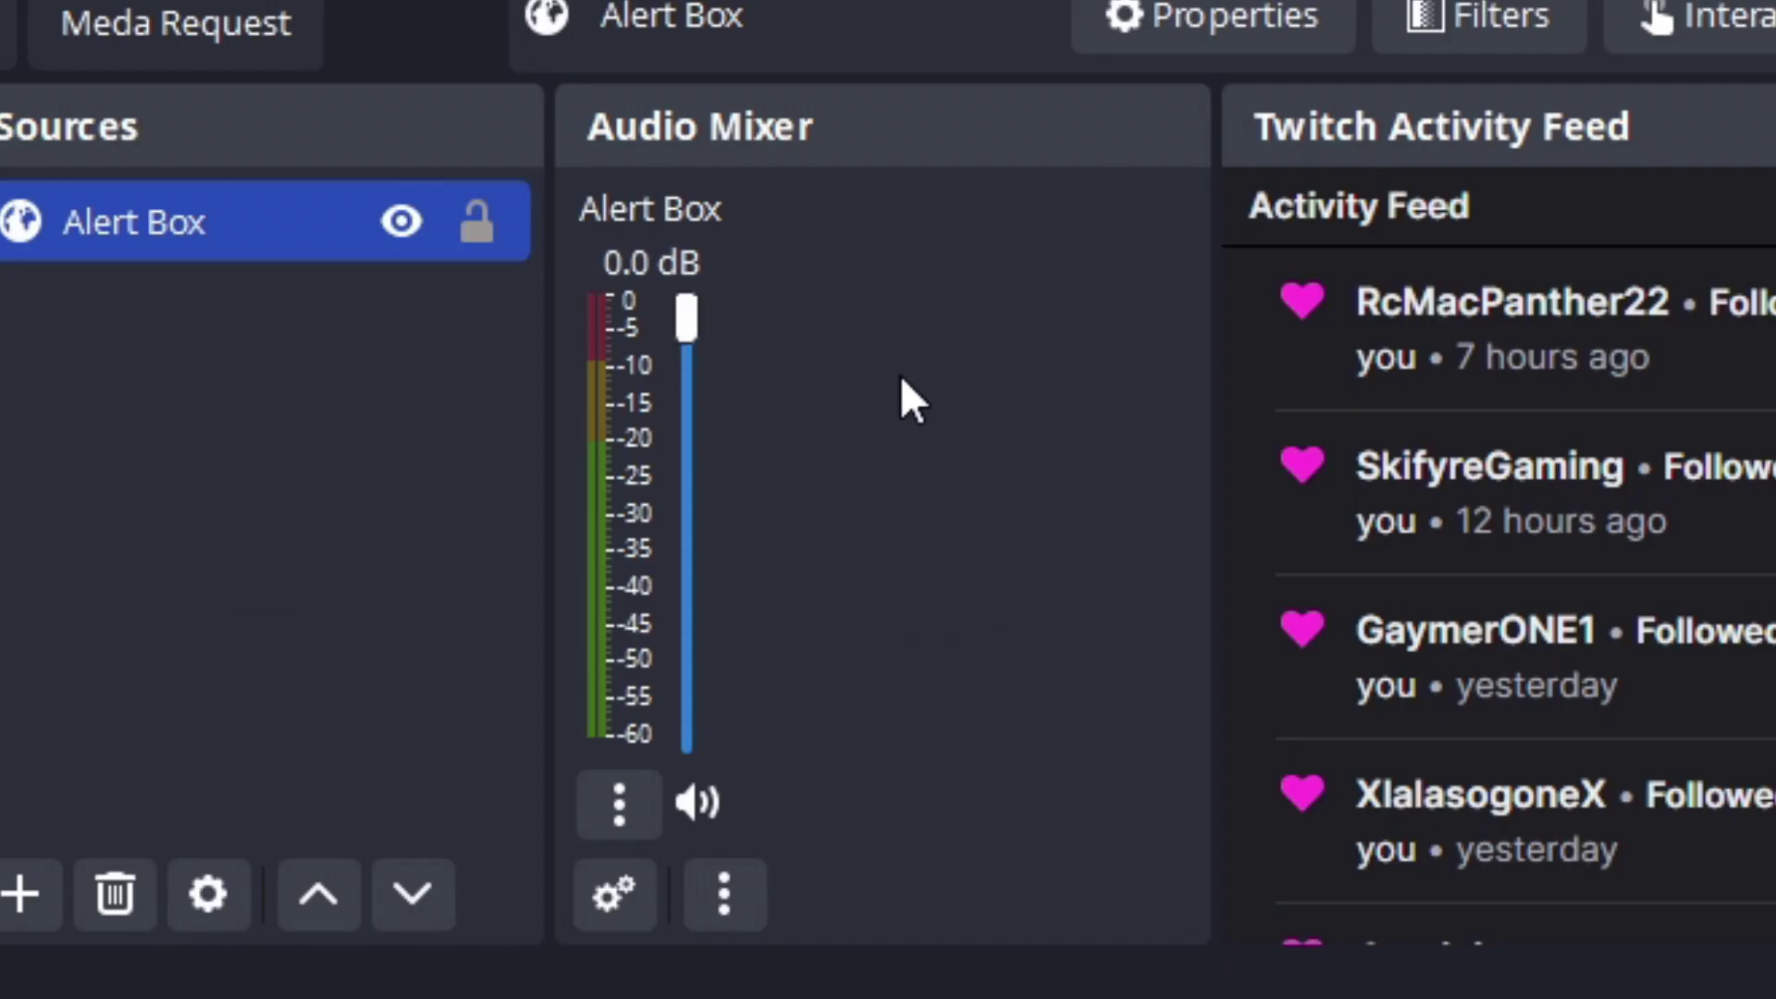
{"action": "right_click", "coordinate": [864, 283]}
{"action": "left_click", "coordinate": [950, 431]}
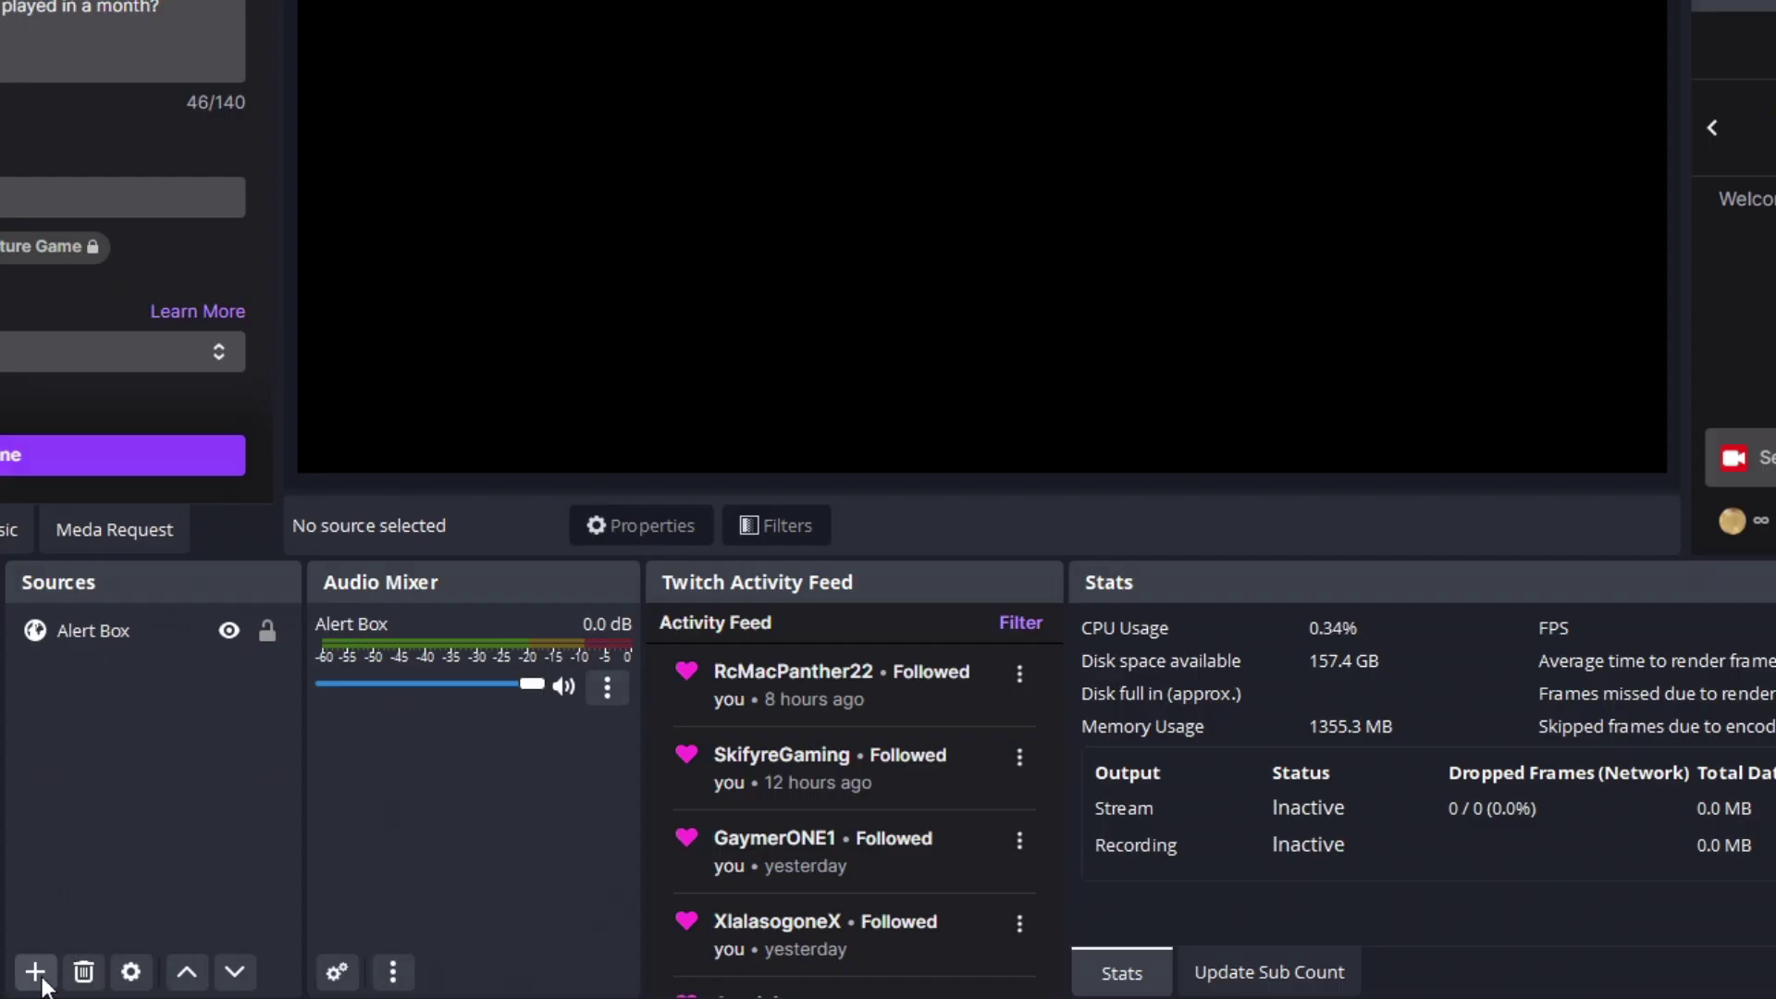
Step: Add an Application Audio Capture named Spotify1 capturing the [Spotify.exe]: Spotify Premium window
{"action": "left_click", "coordinate": [37, 972]}
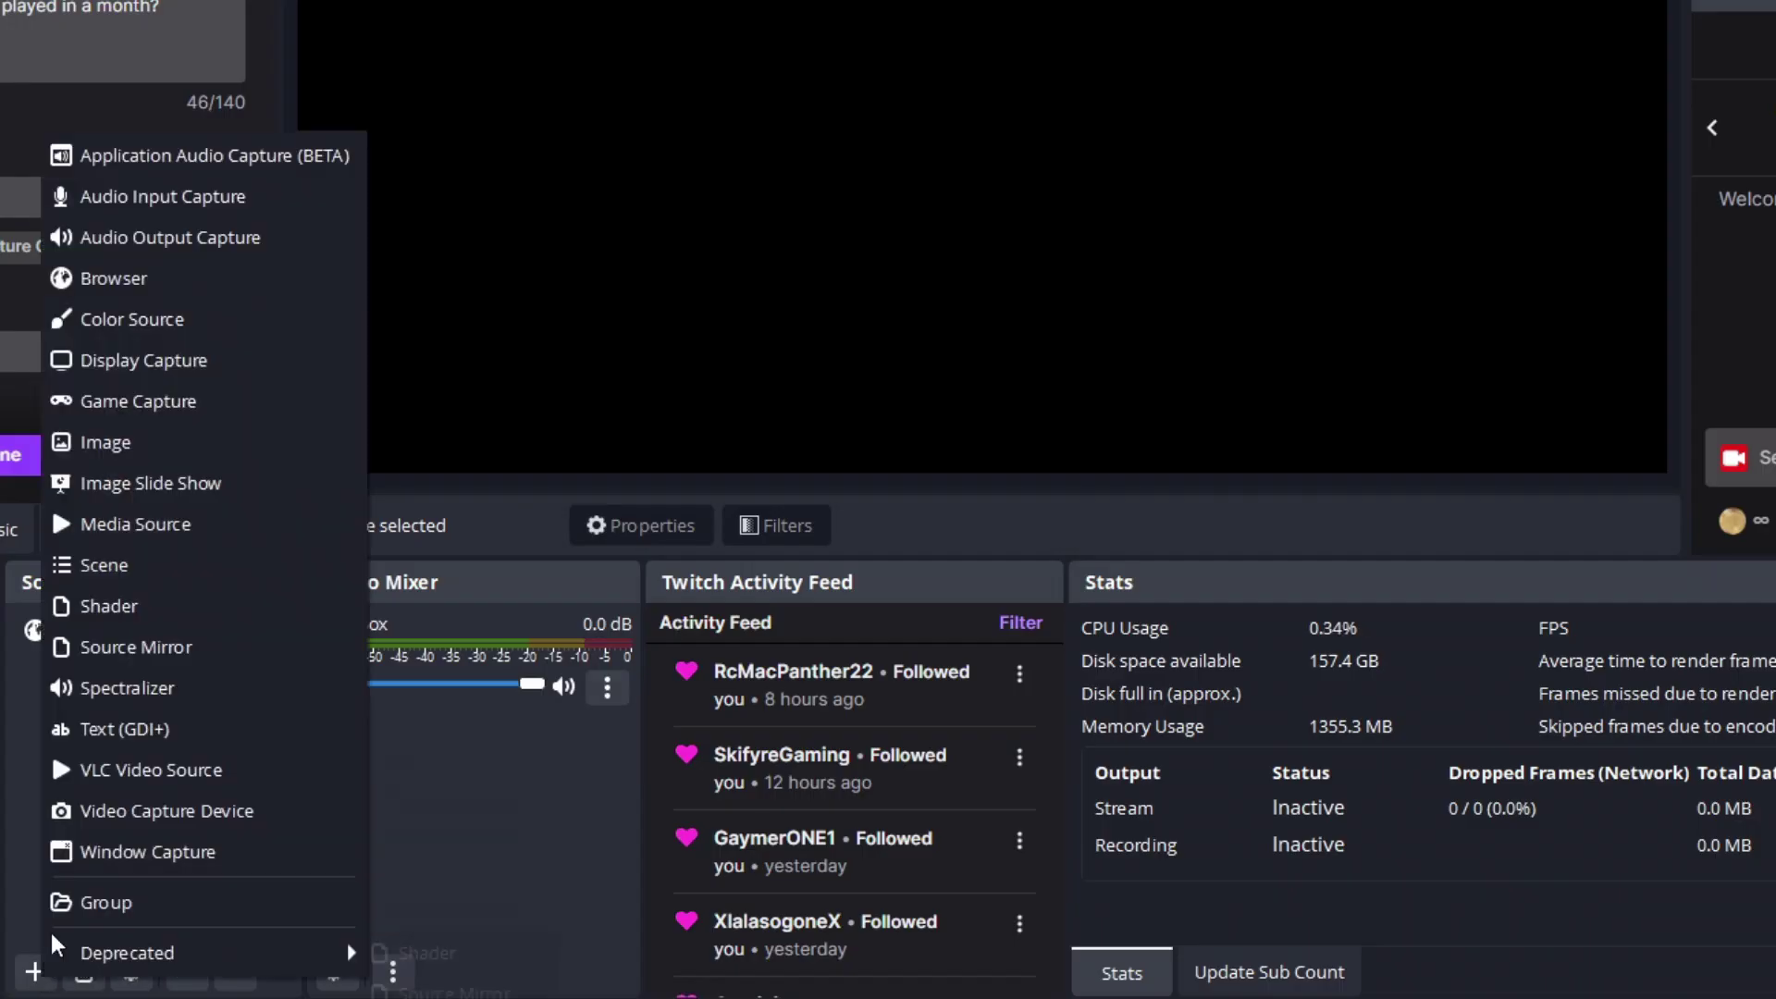
{"action": "left_click", "coordinate": [182, 164]}
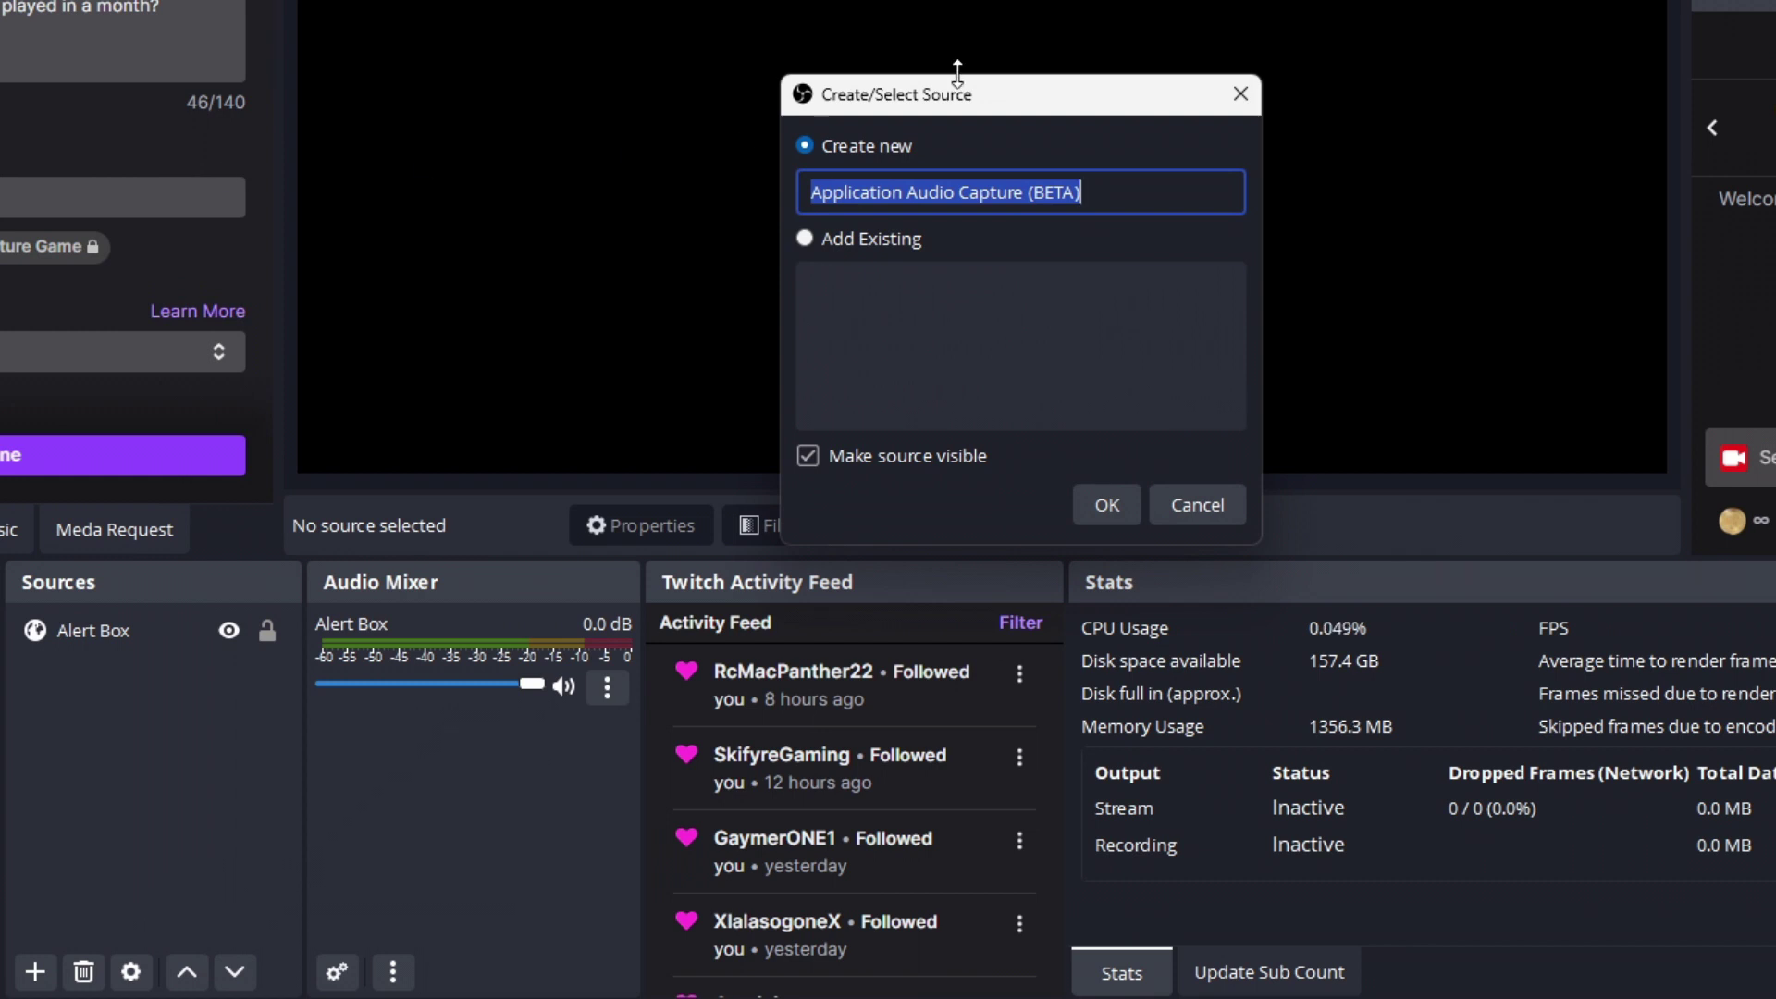
{"action": "type", "text": "Spotify"}
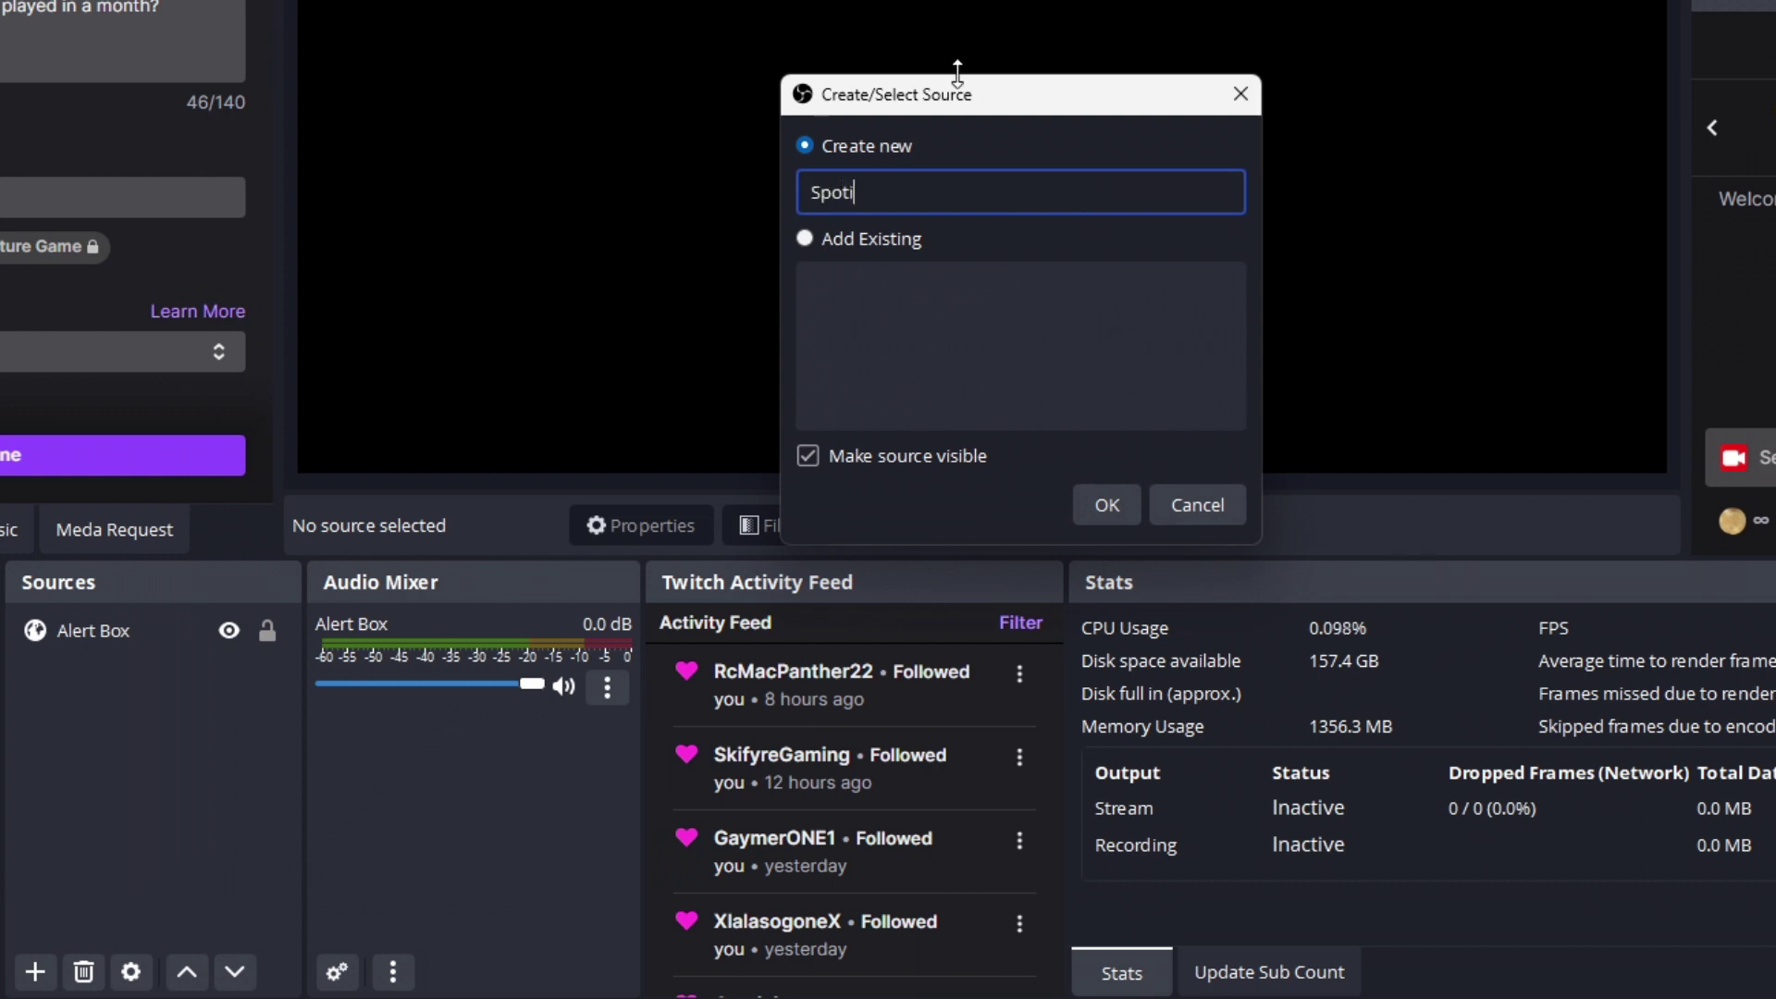
{"action": "type", "text": "1"}
{"action": "left_click", "coordinate": [1100, 508]}
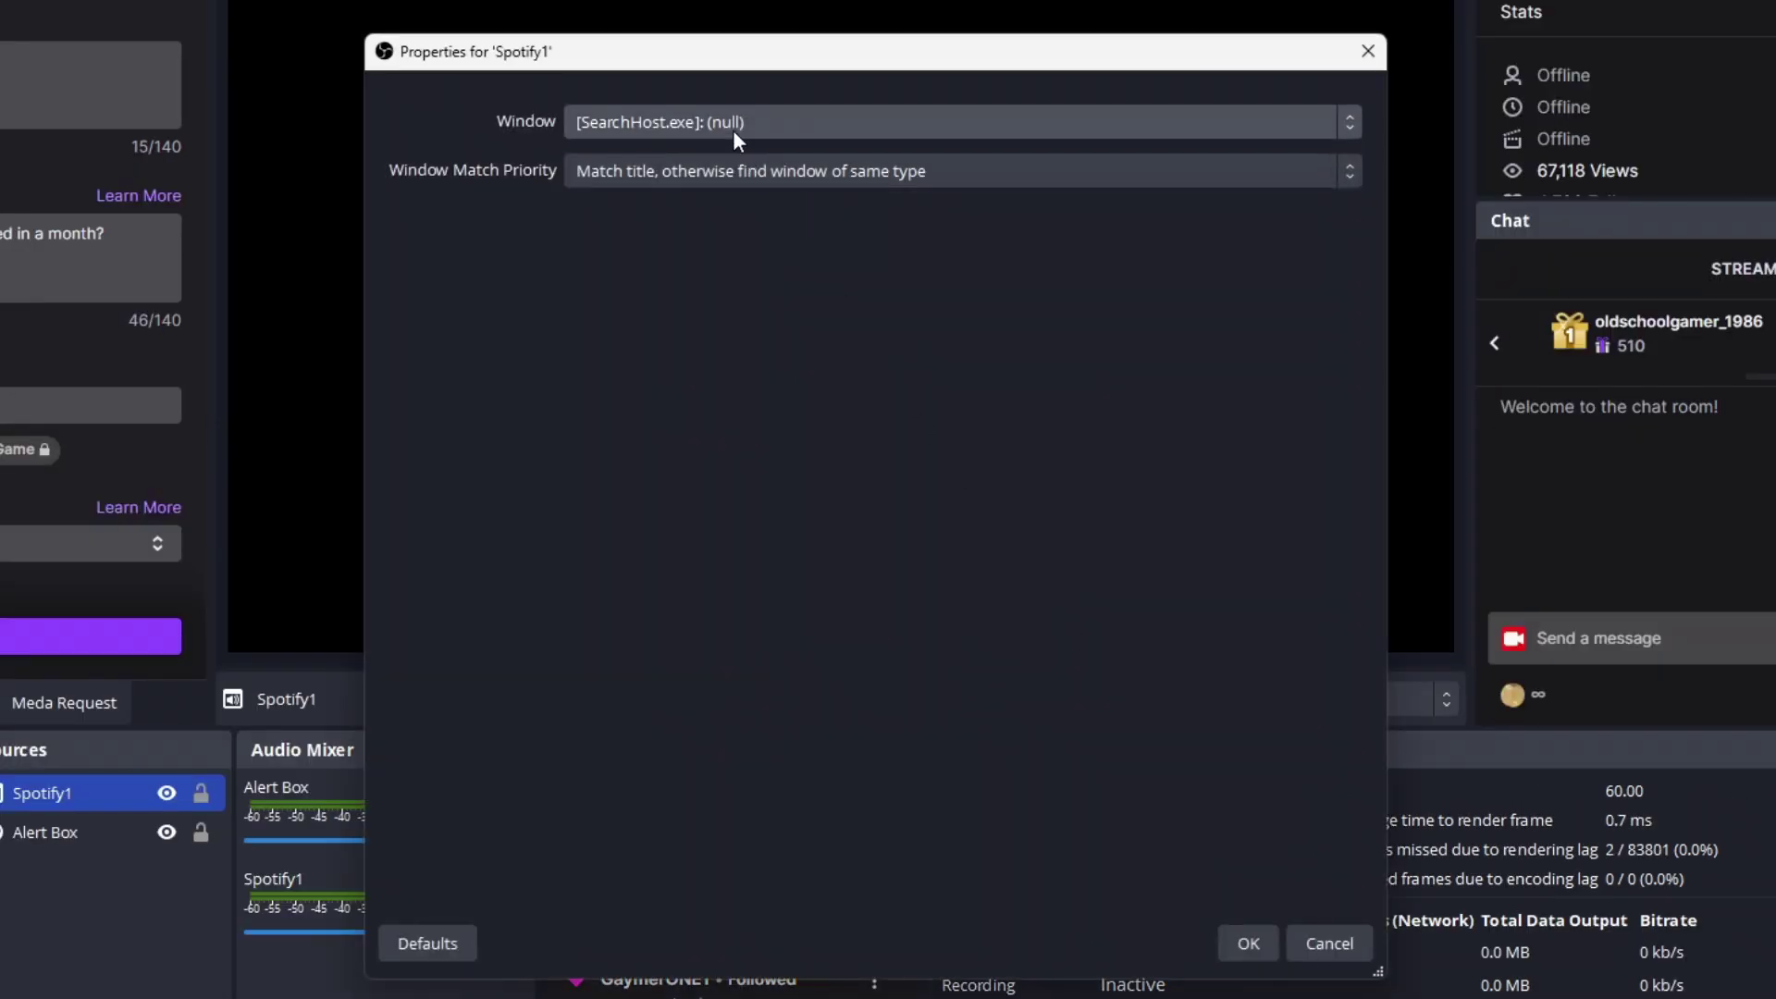
{"action": "left_click", "coordinate": [733, 123]}
{"action": "left_click", "coordinate": [751, 251]}
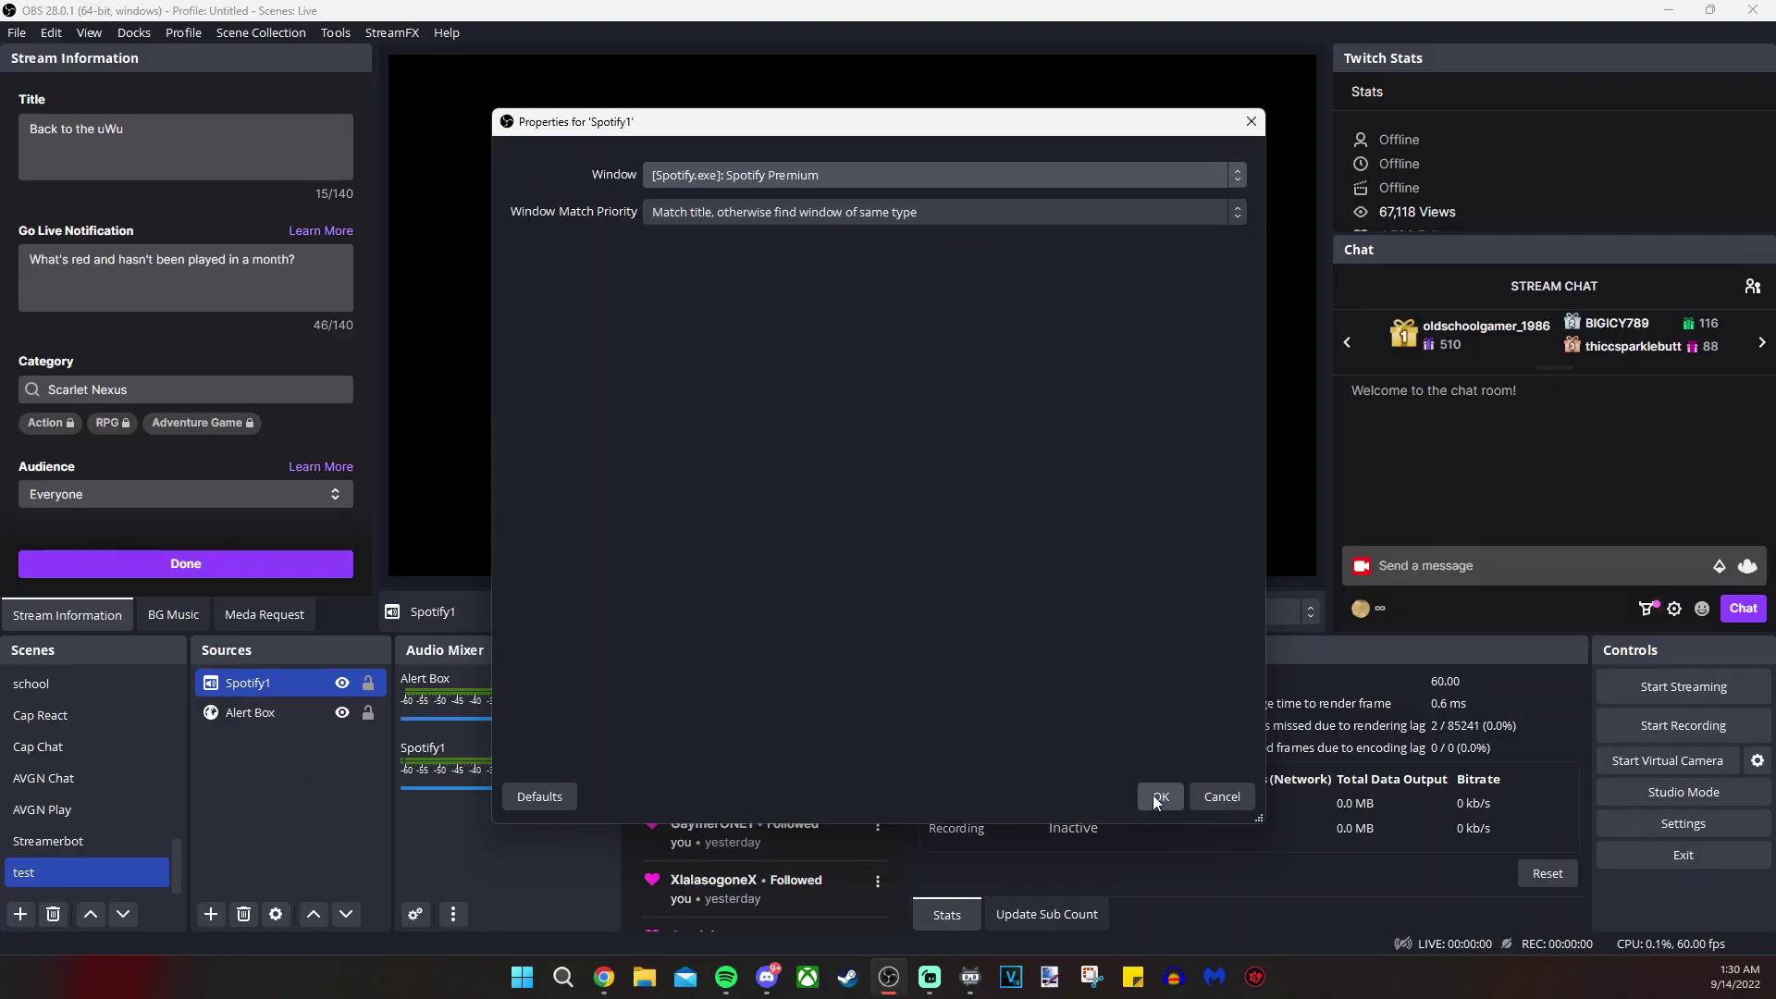
{"action": "left_click", "coordinate": [1156, 795]}
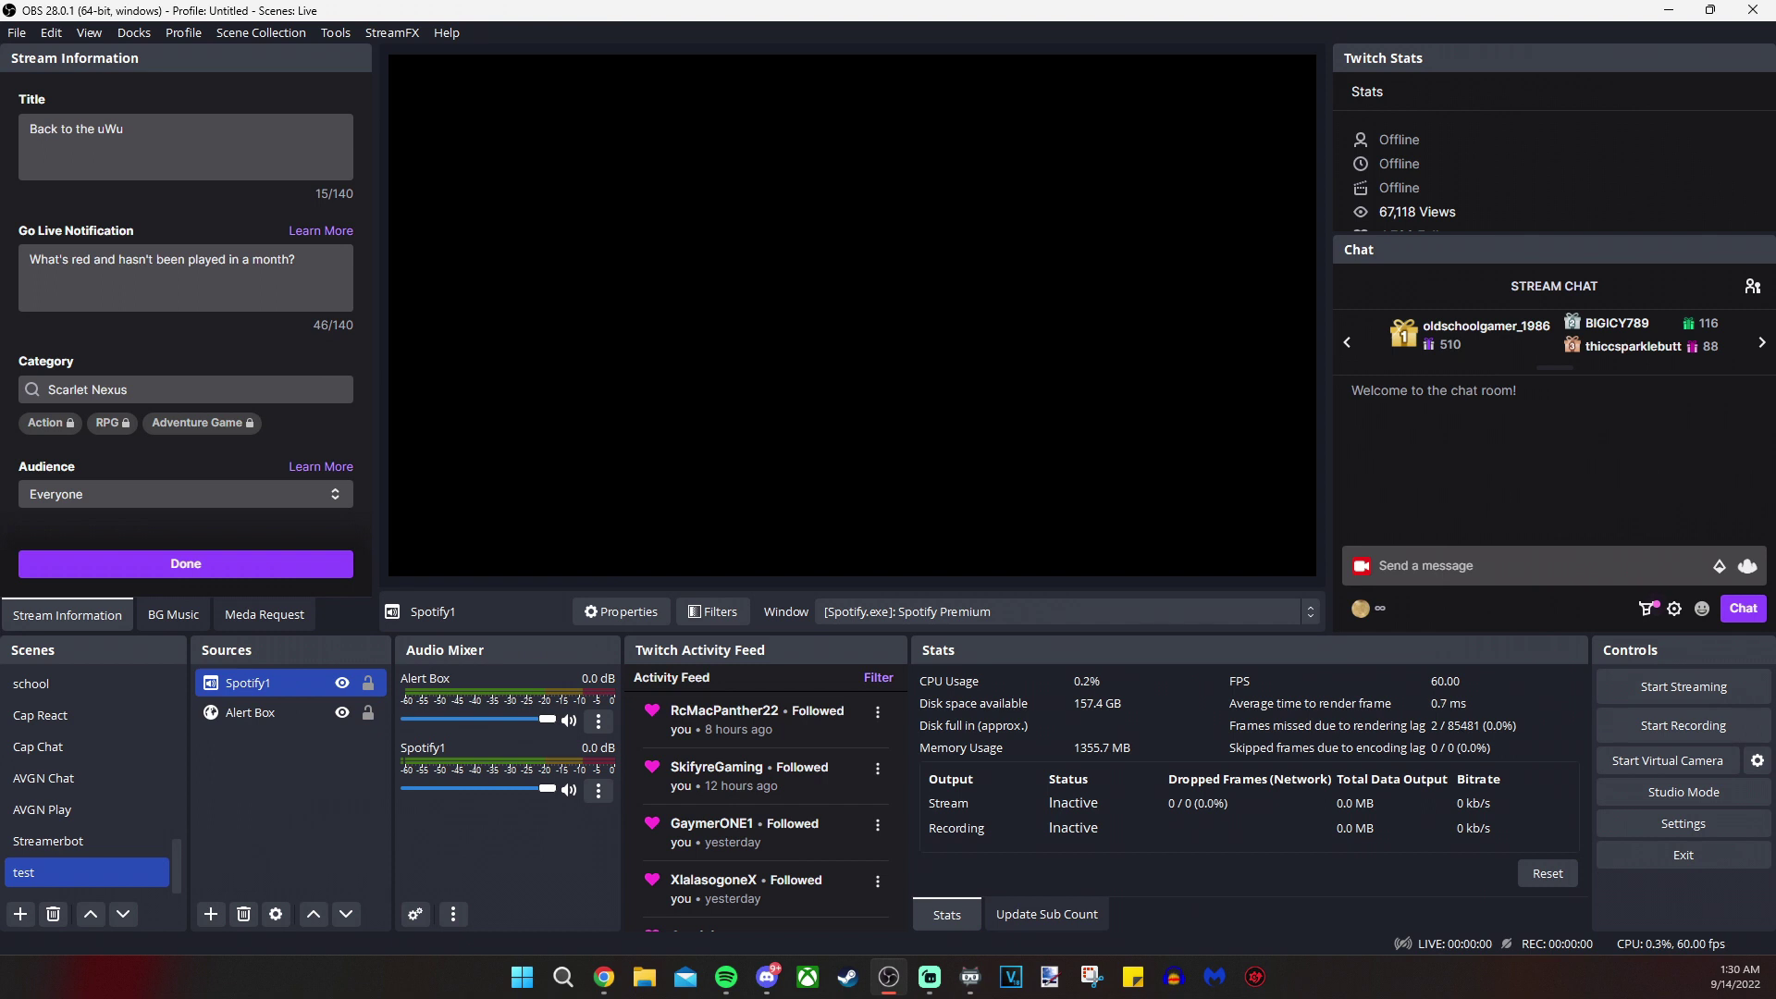
Step: Play music in Spotify to test the Spotify1 capture
{"action": "key", "text": "alt+Tab"}
{"action": "key", "text": "space"}
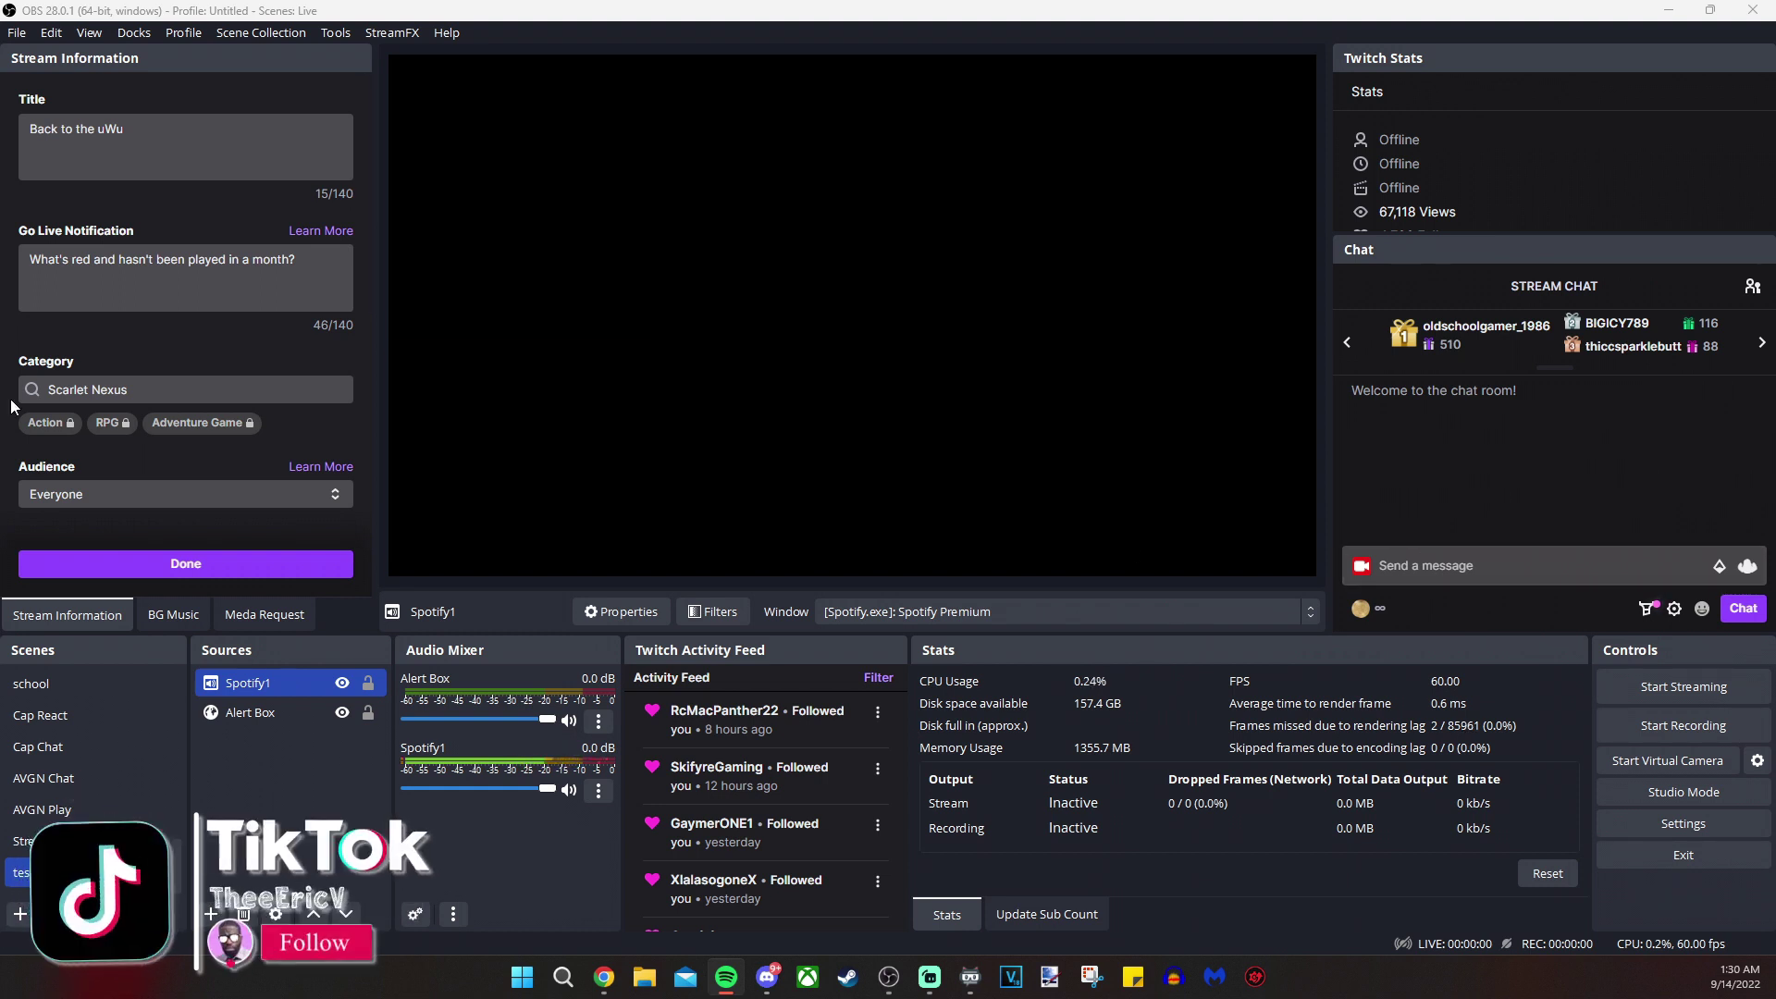
{"action": "left_click", "coordinate": [210, 913]}
Step: Create a Discord application audio capture set to the [Discord.exe] window
{"action": "left_click", "coordinate": [315, 356]}
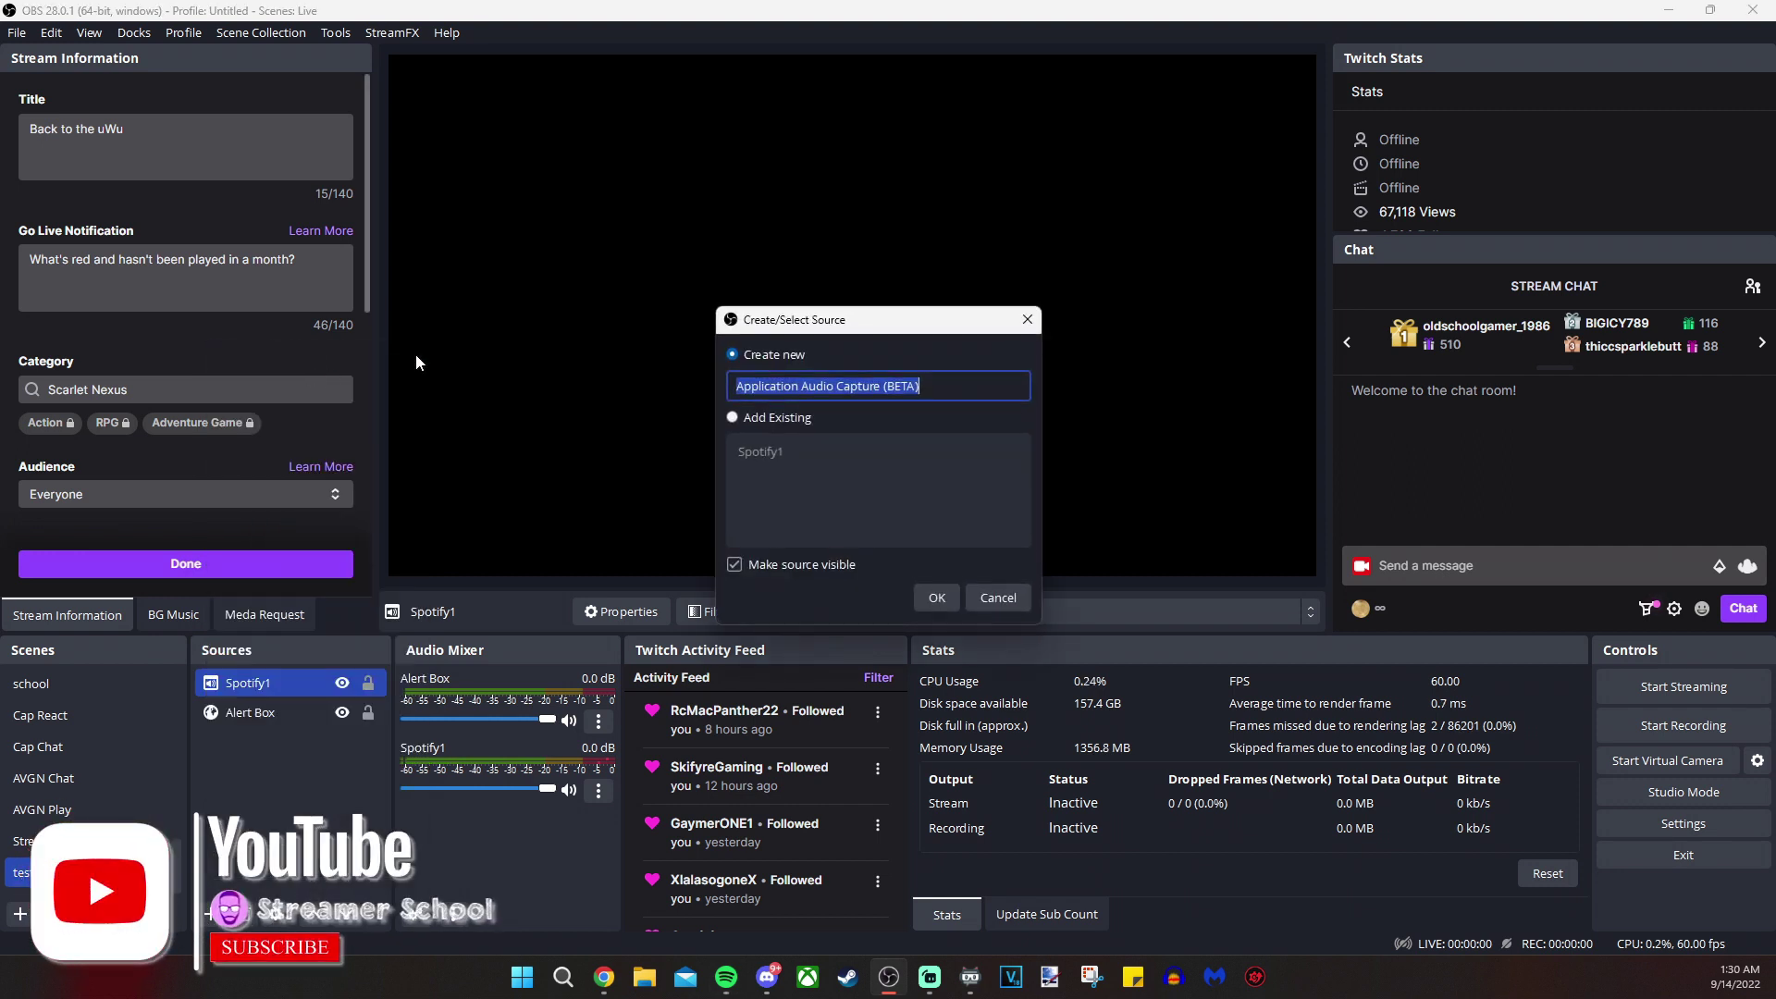
{"action": "type", "text": "Discord"}
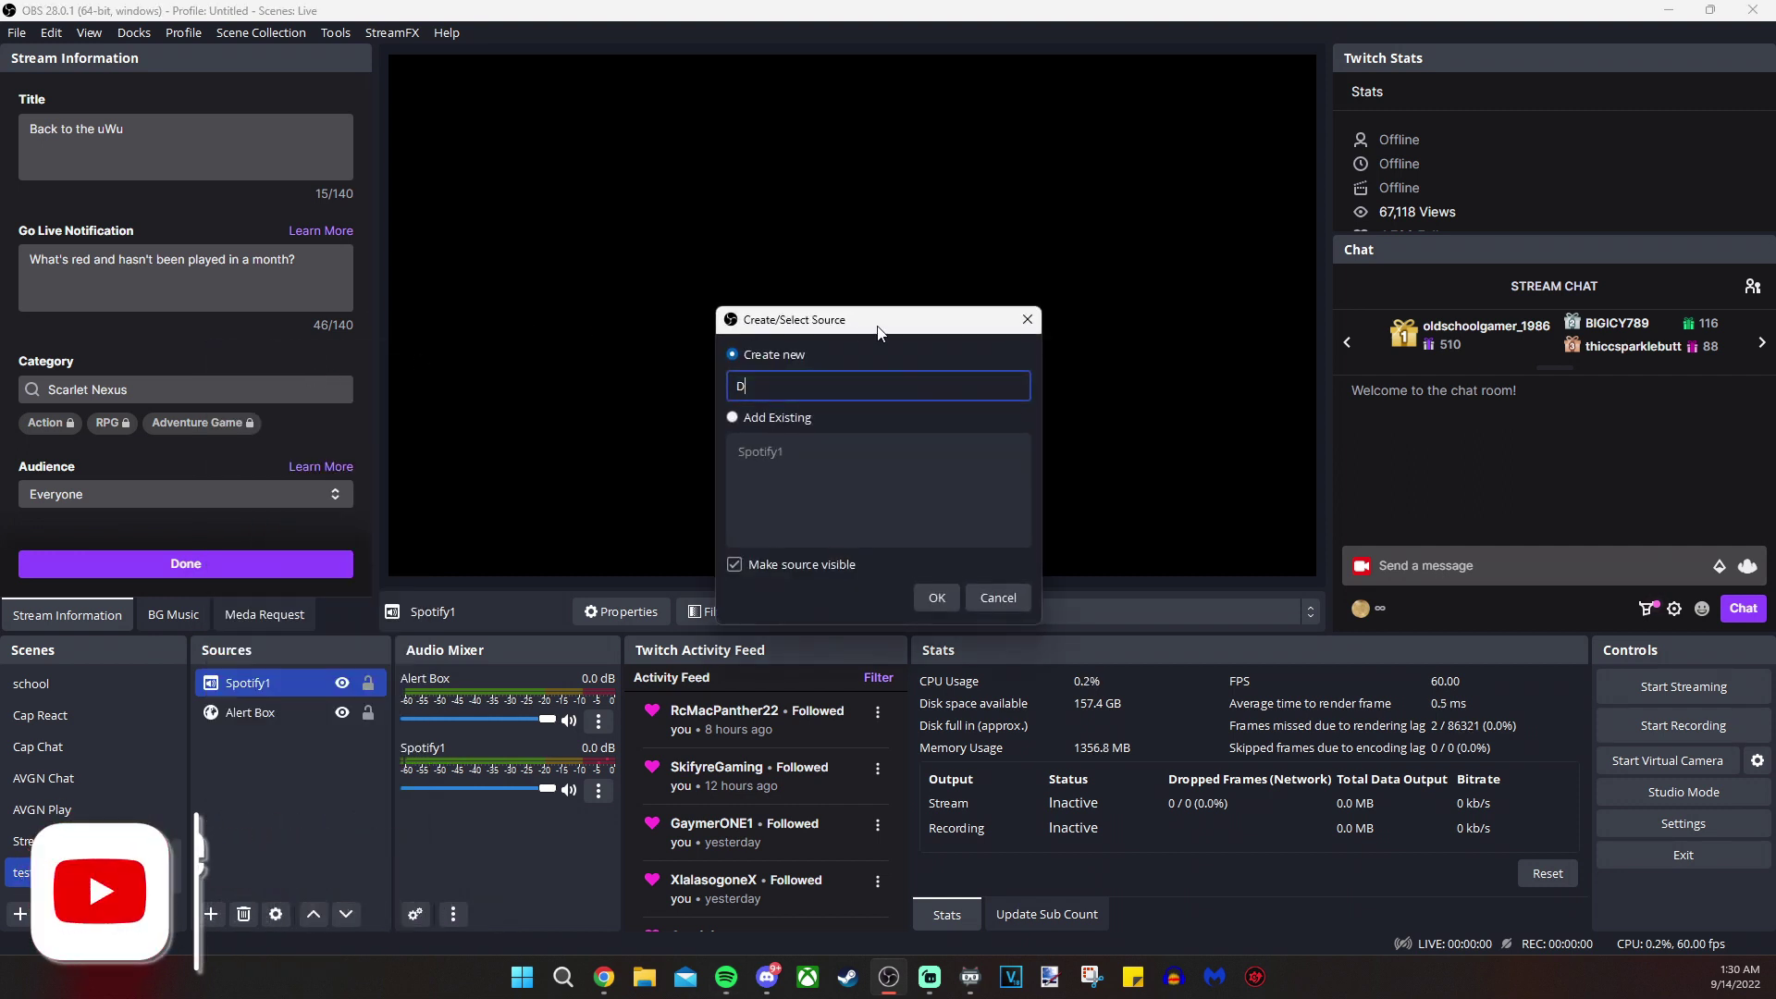
{"action": "left_click", "coordinate": [939, 599]}
{"action": "left_click", "coordinate": [785, 120]}
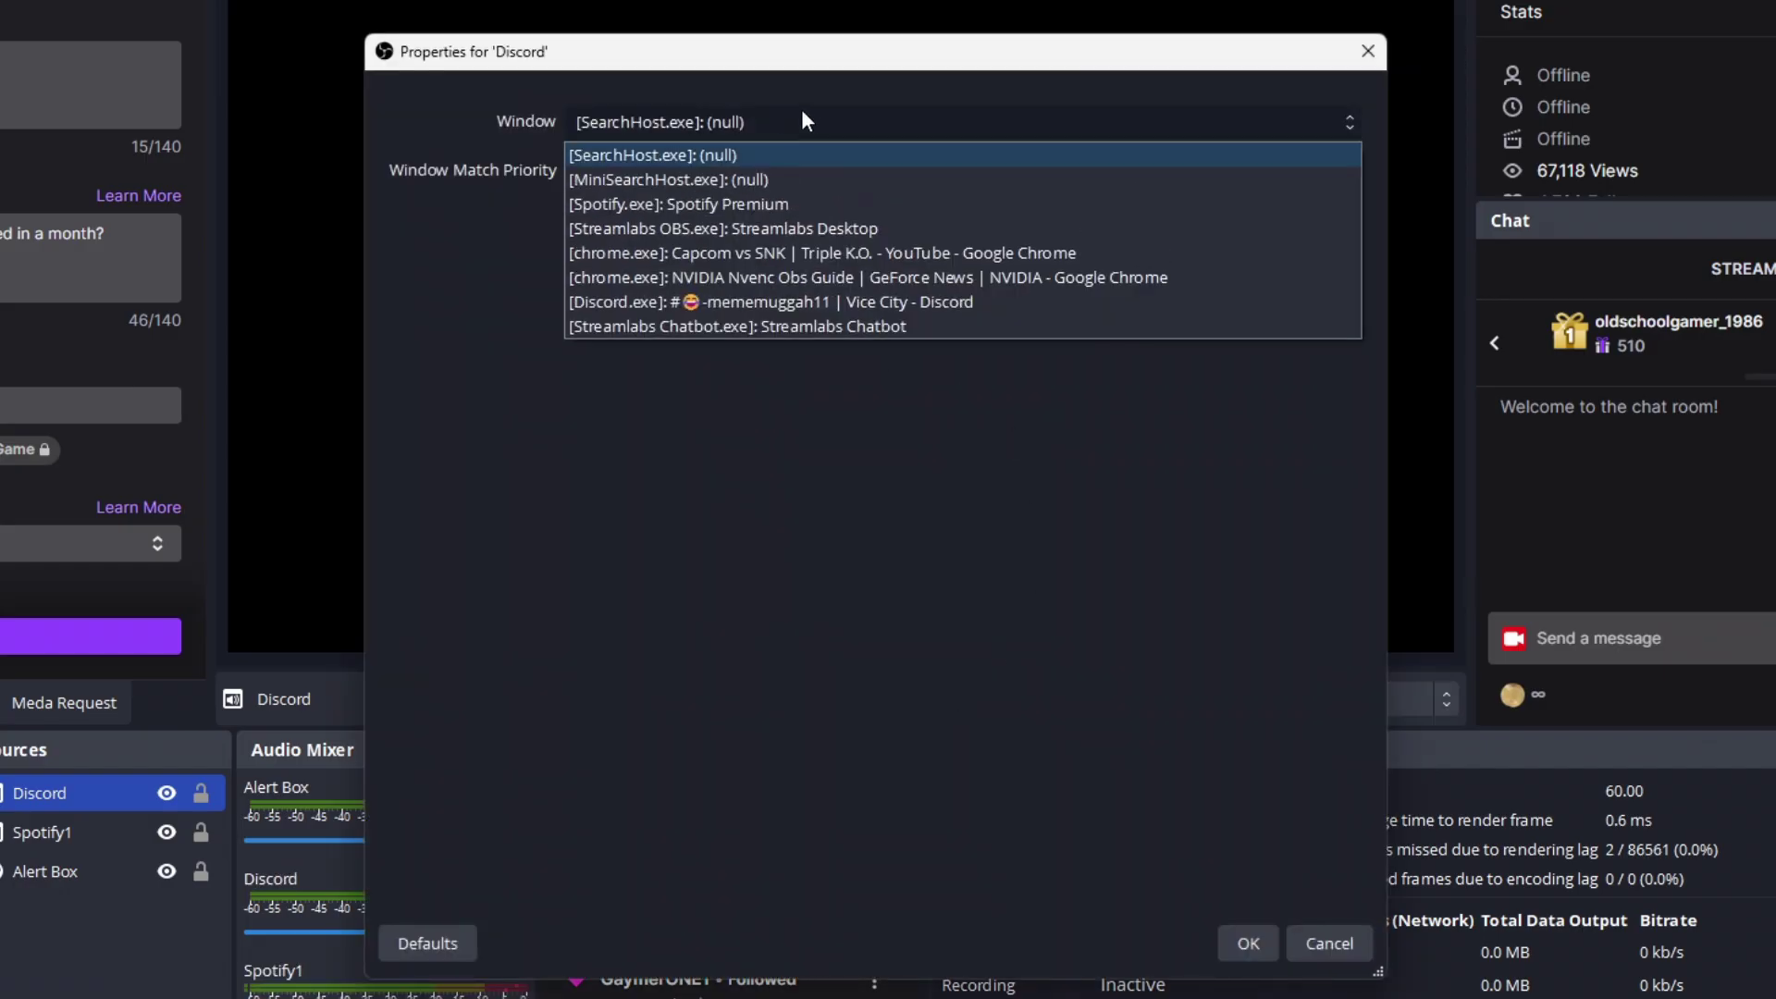
{"action": "left_click", "coordinate": [751, 302]}
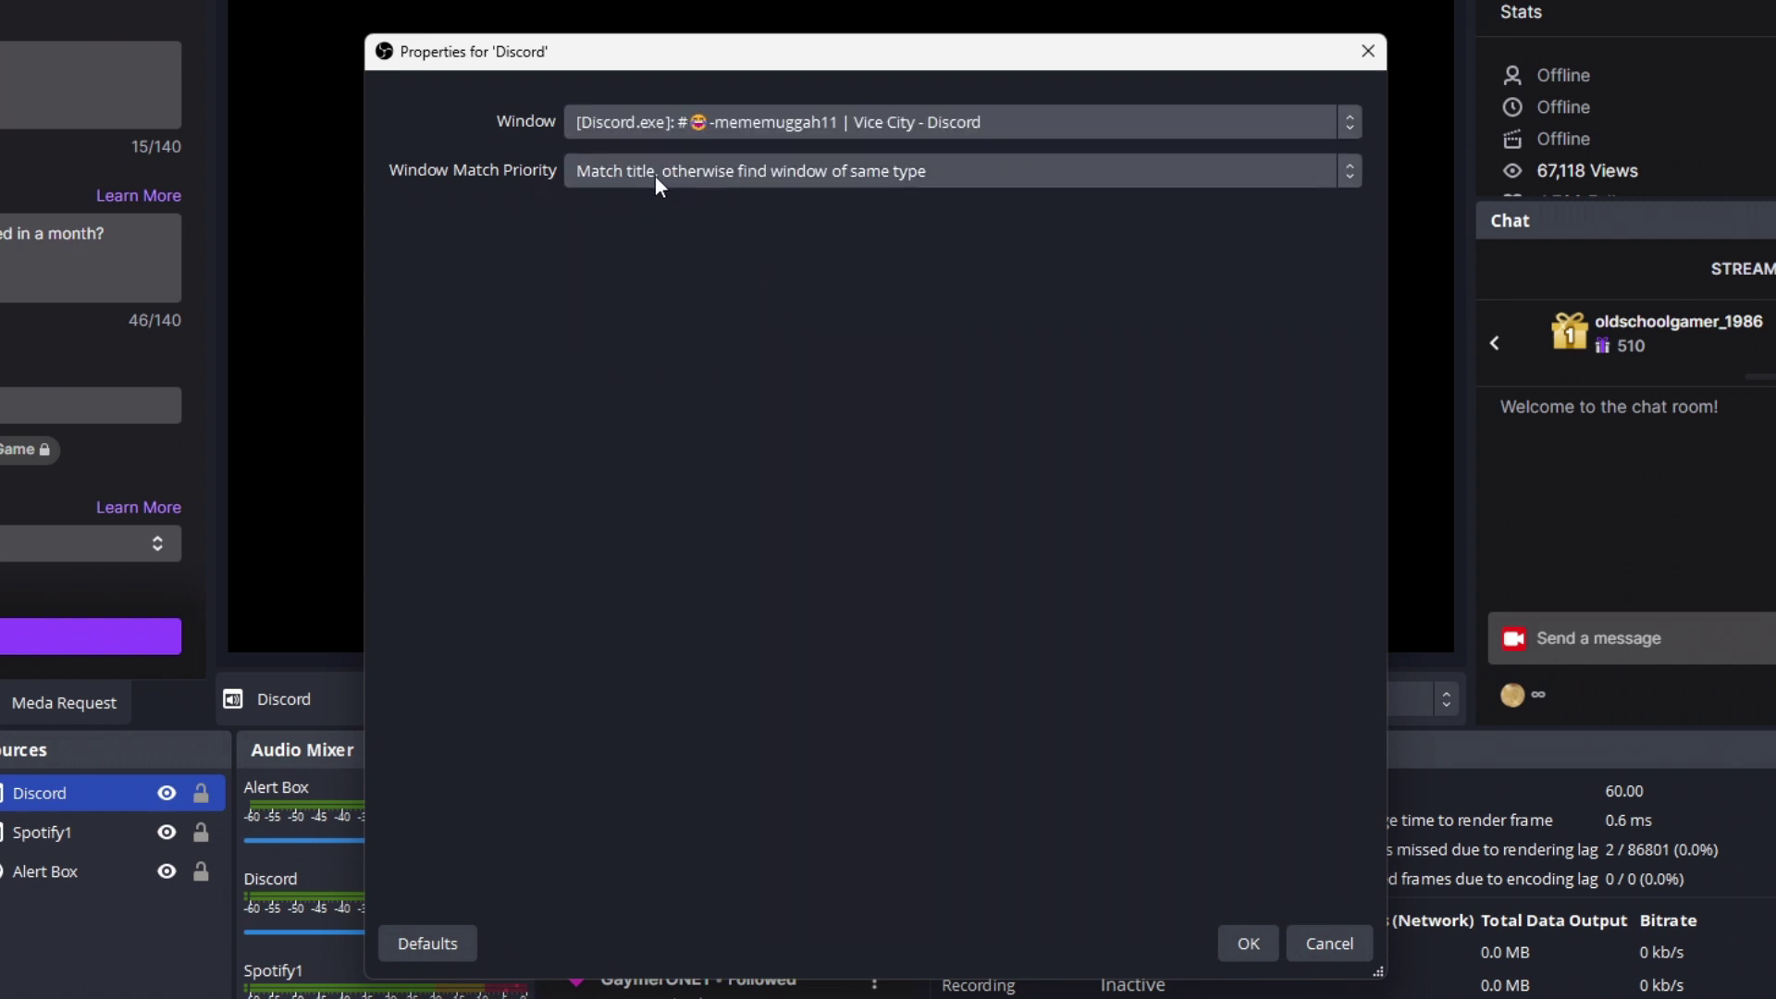
{"action": "left_click", "coordinate": [1258, 947]}
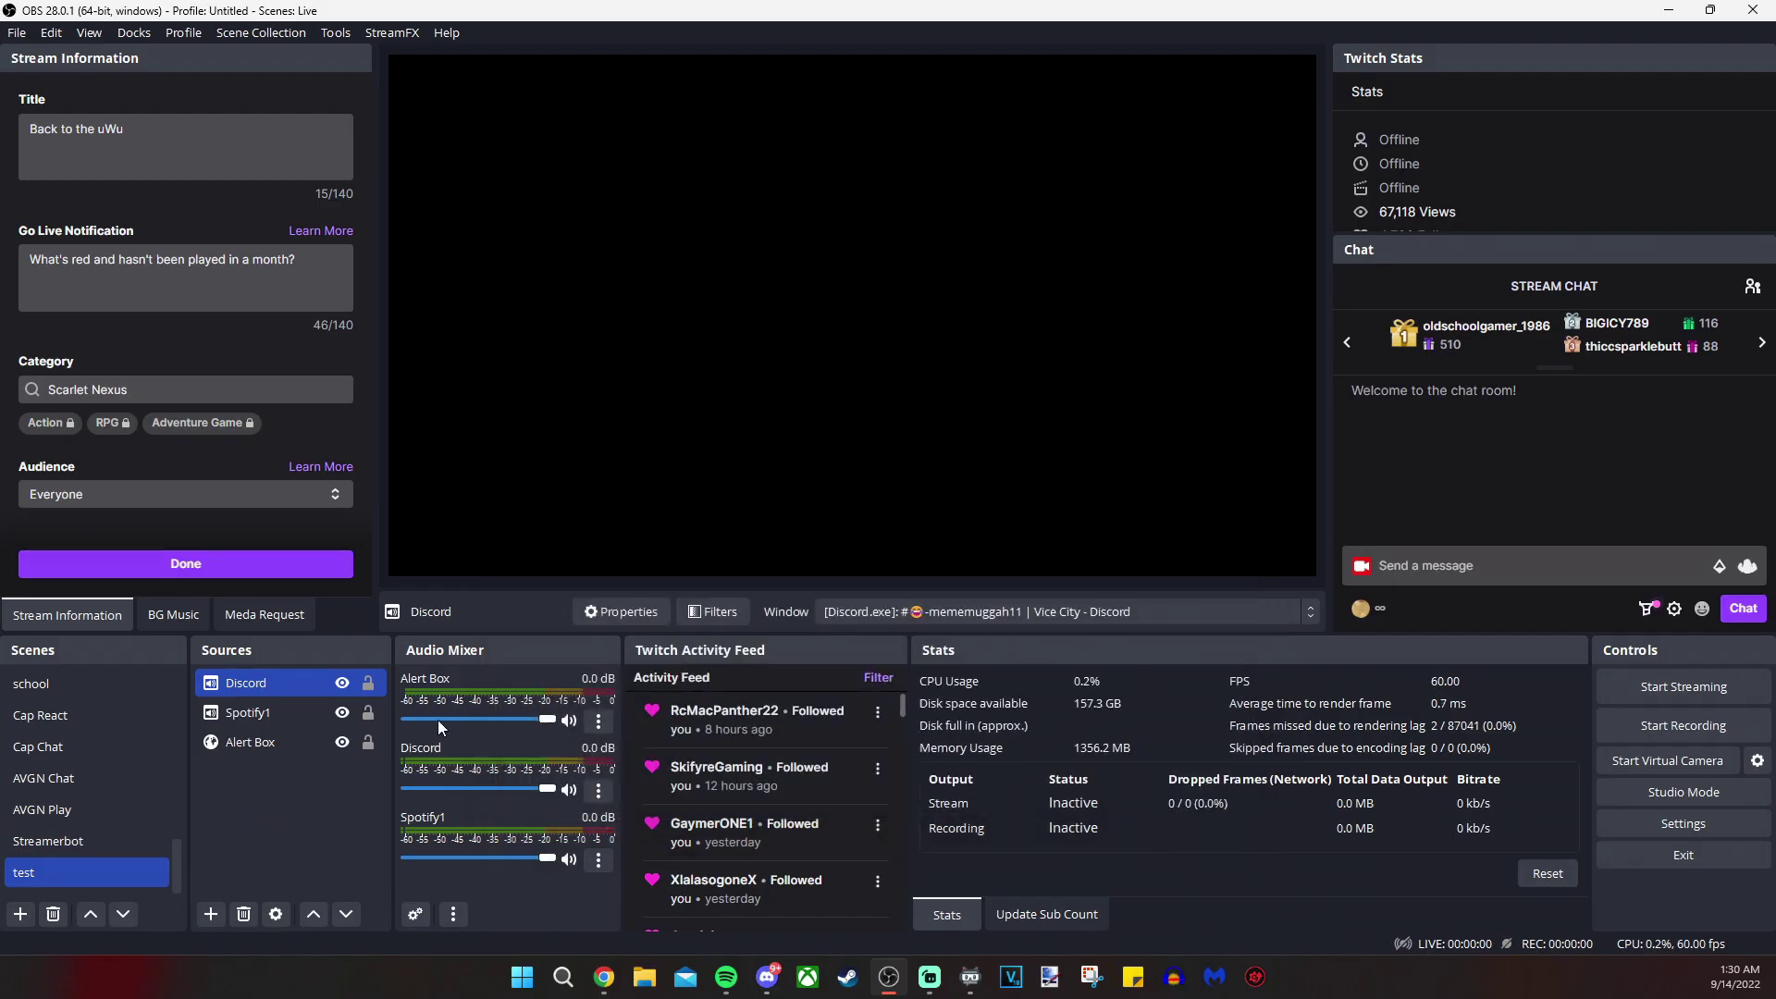
Step: Add an Application Audio Capture named Chrome capturing the Capcom vs SNK chrome.exe window
{"action": "left_click", "coordinate": [211, 915]}
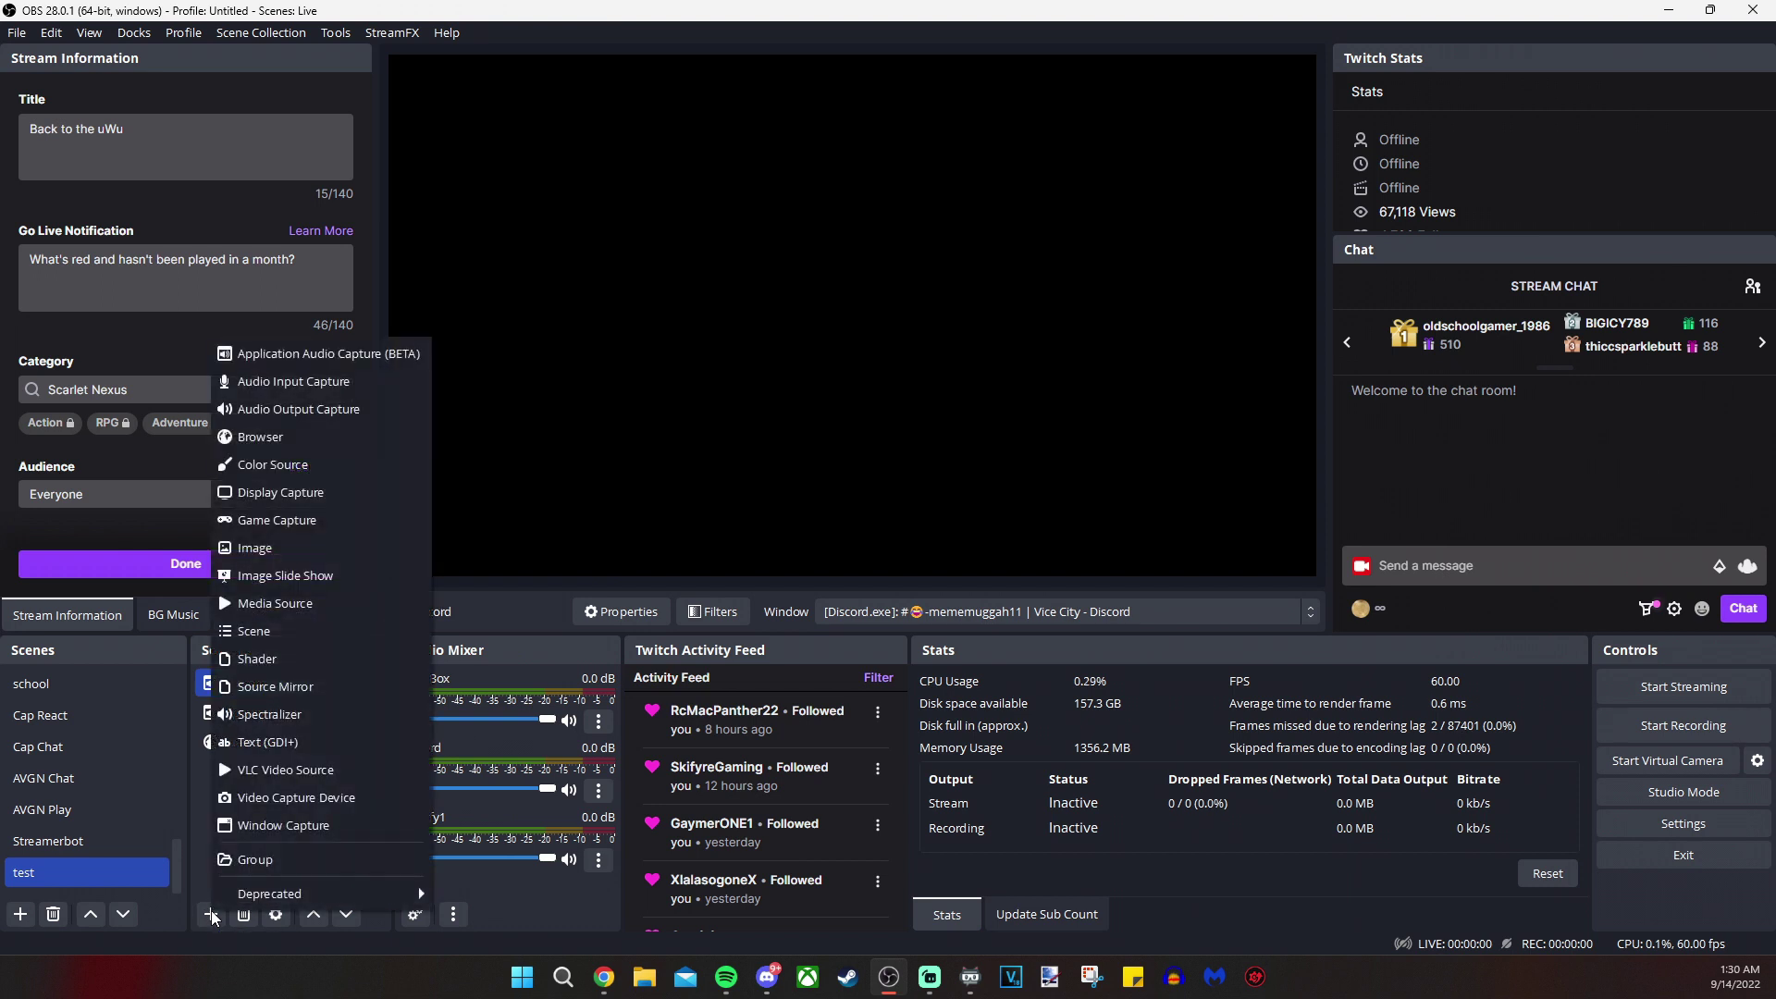
{"action": "left_click", "coordinate": [283, 353]}
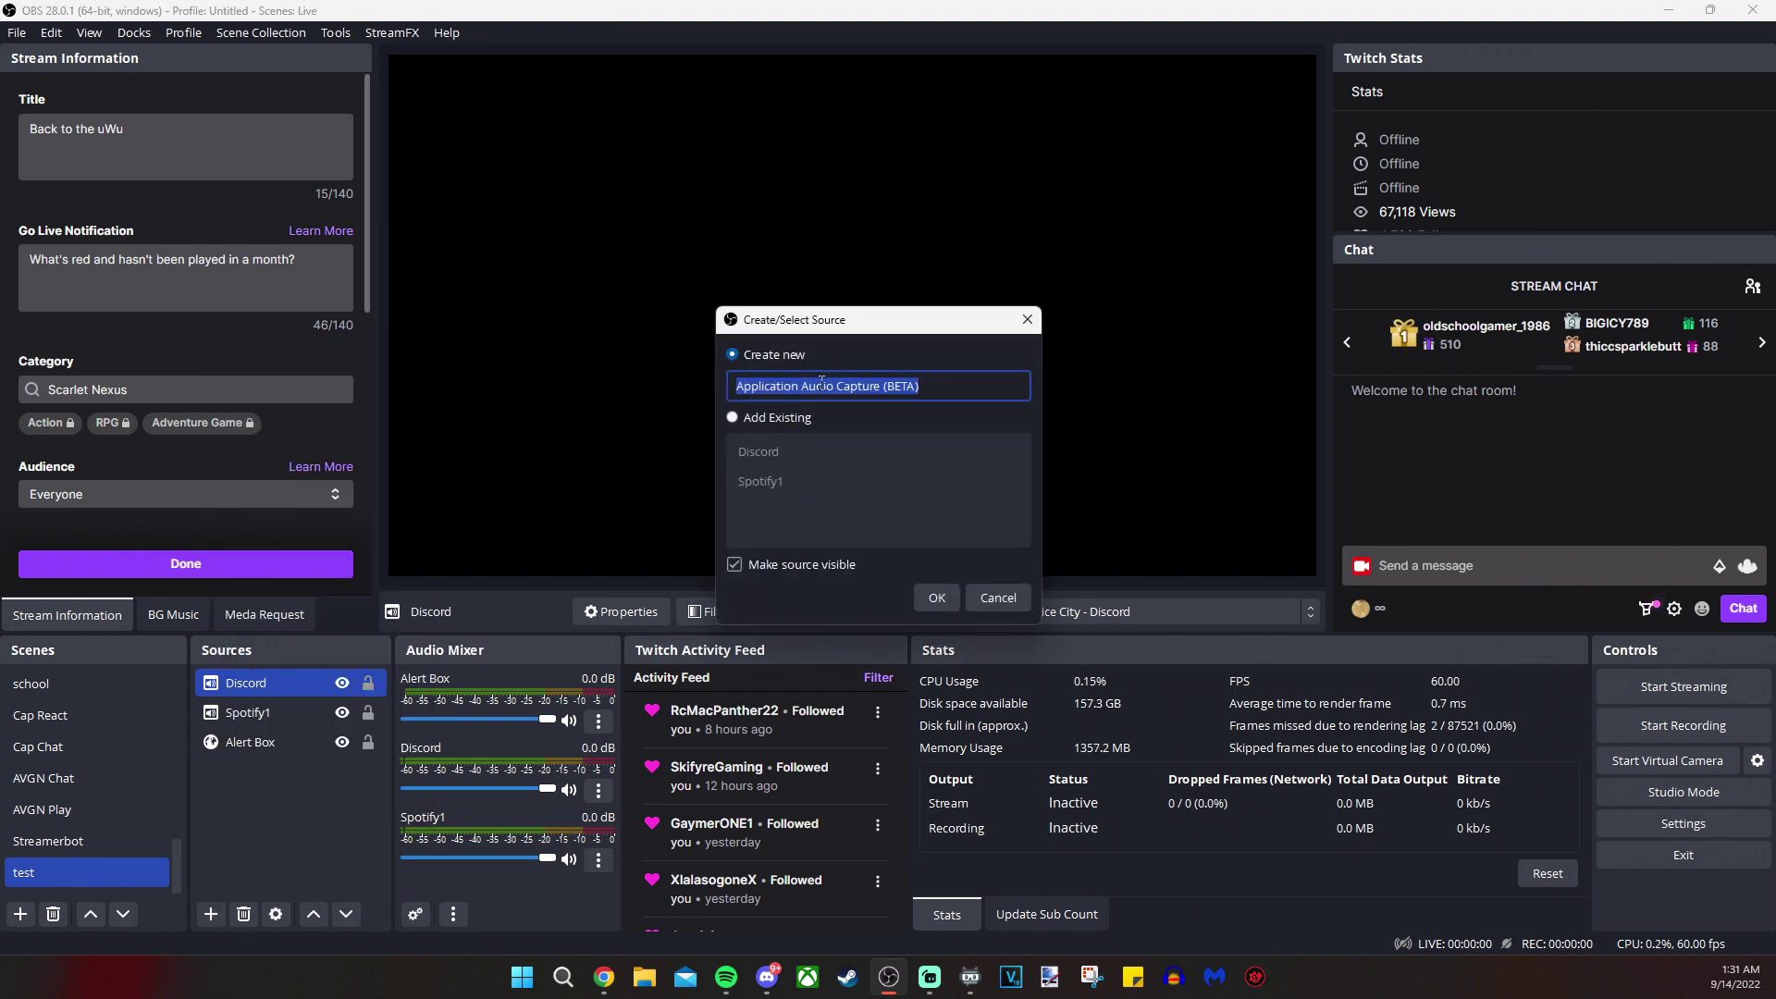
{"action": "type", "text": "Chrome"}
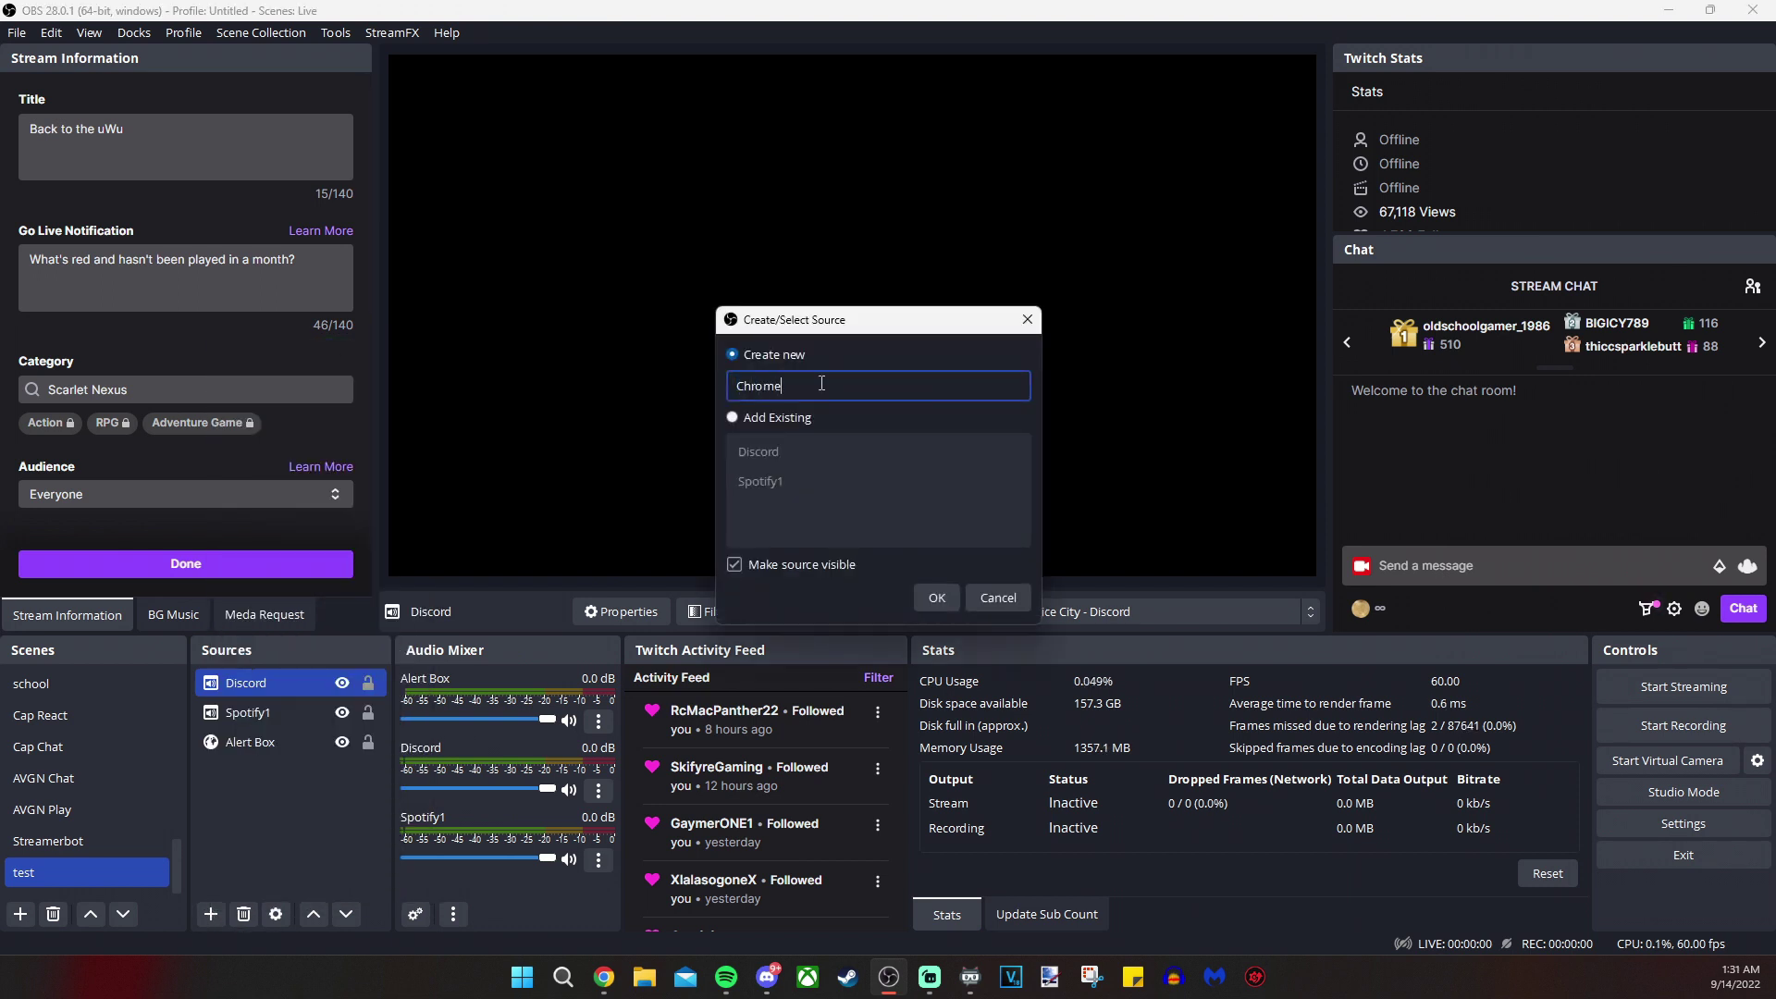
{"action": "left_click", "coordinate": [954, 598]}
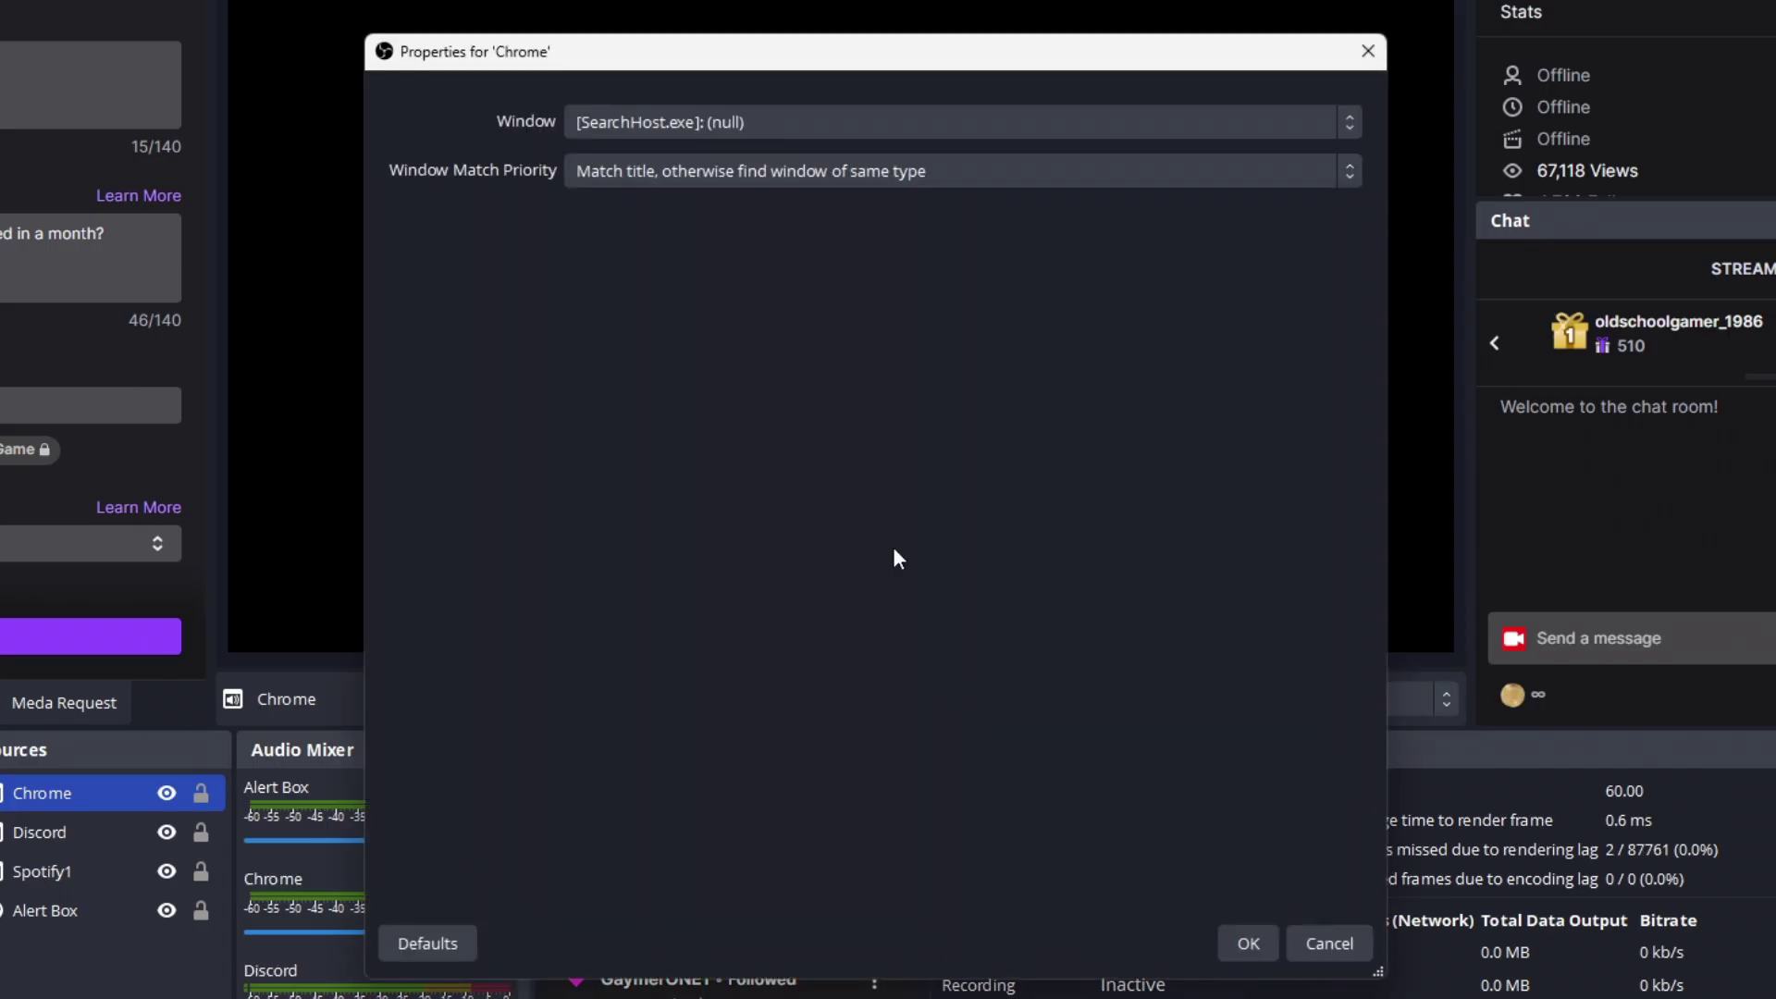
{"action": "left_click", "coordinate": [684, 115]}
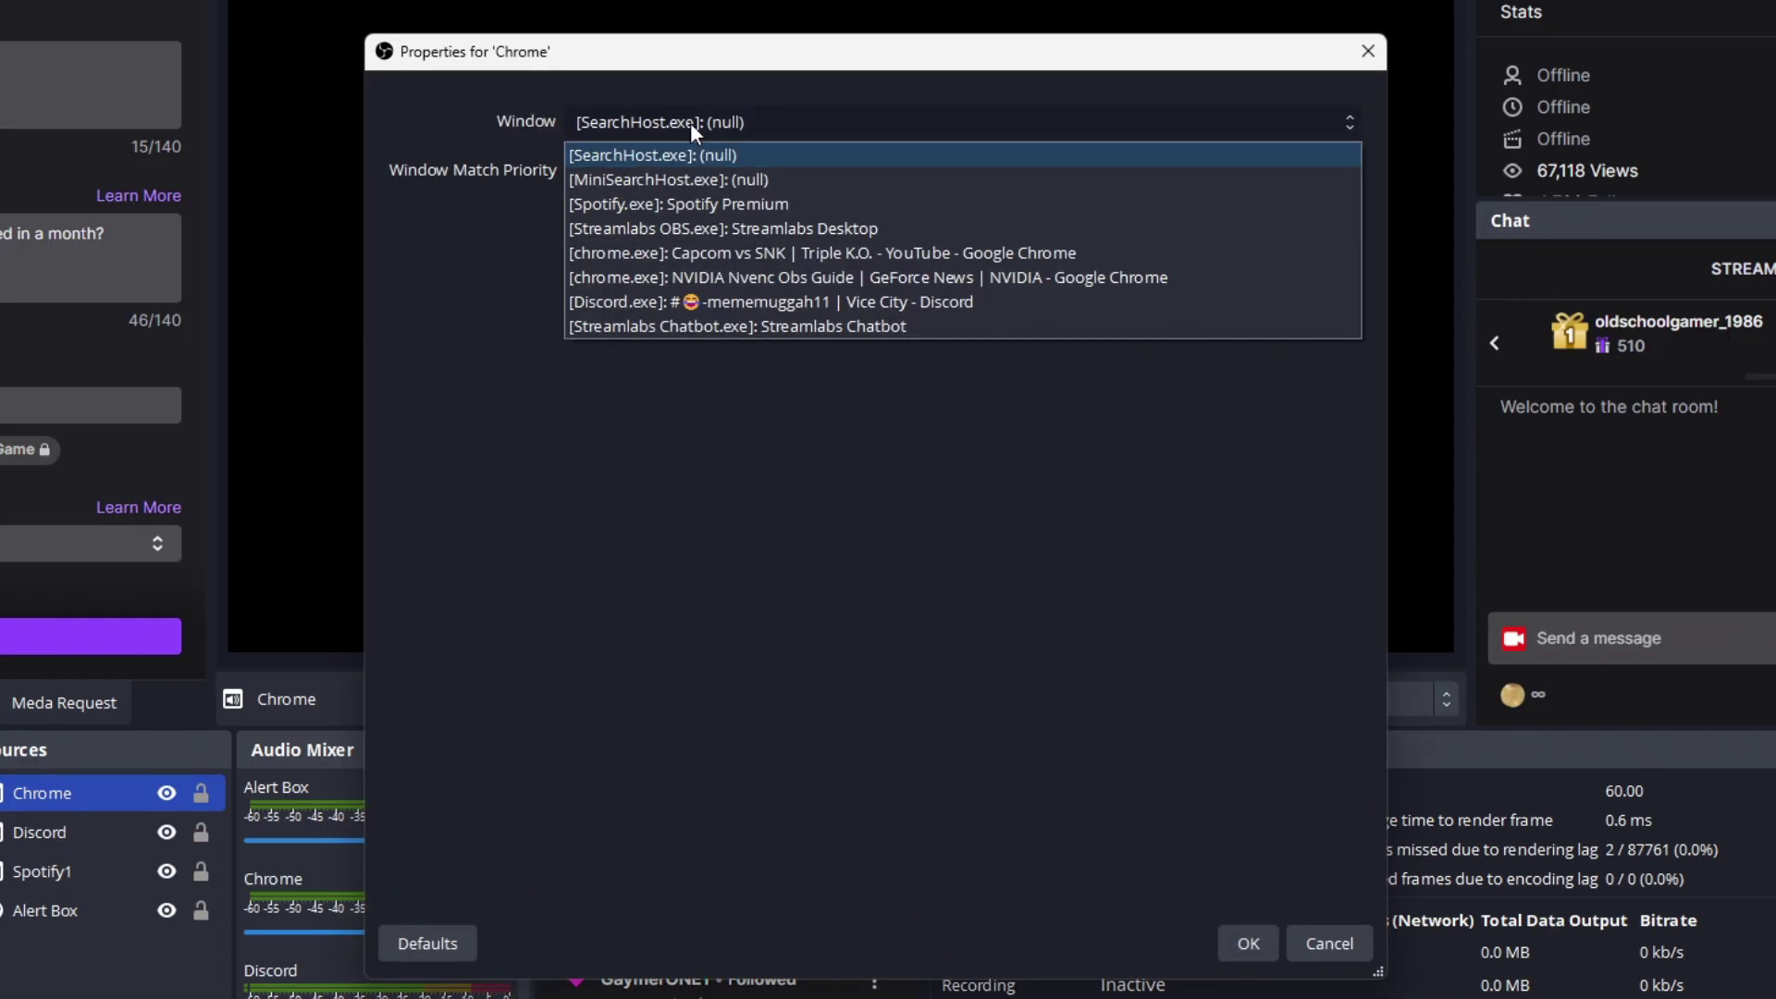
{"action": "left_click", "coordinate": [697, 254]}
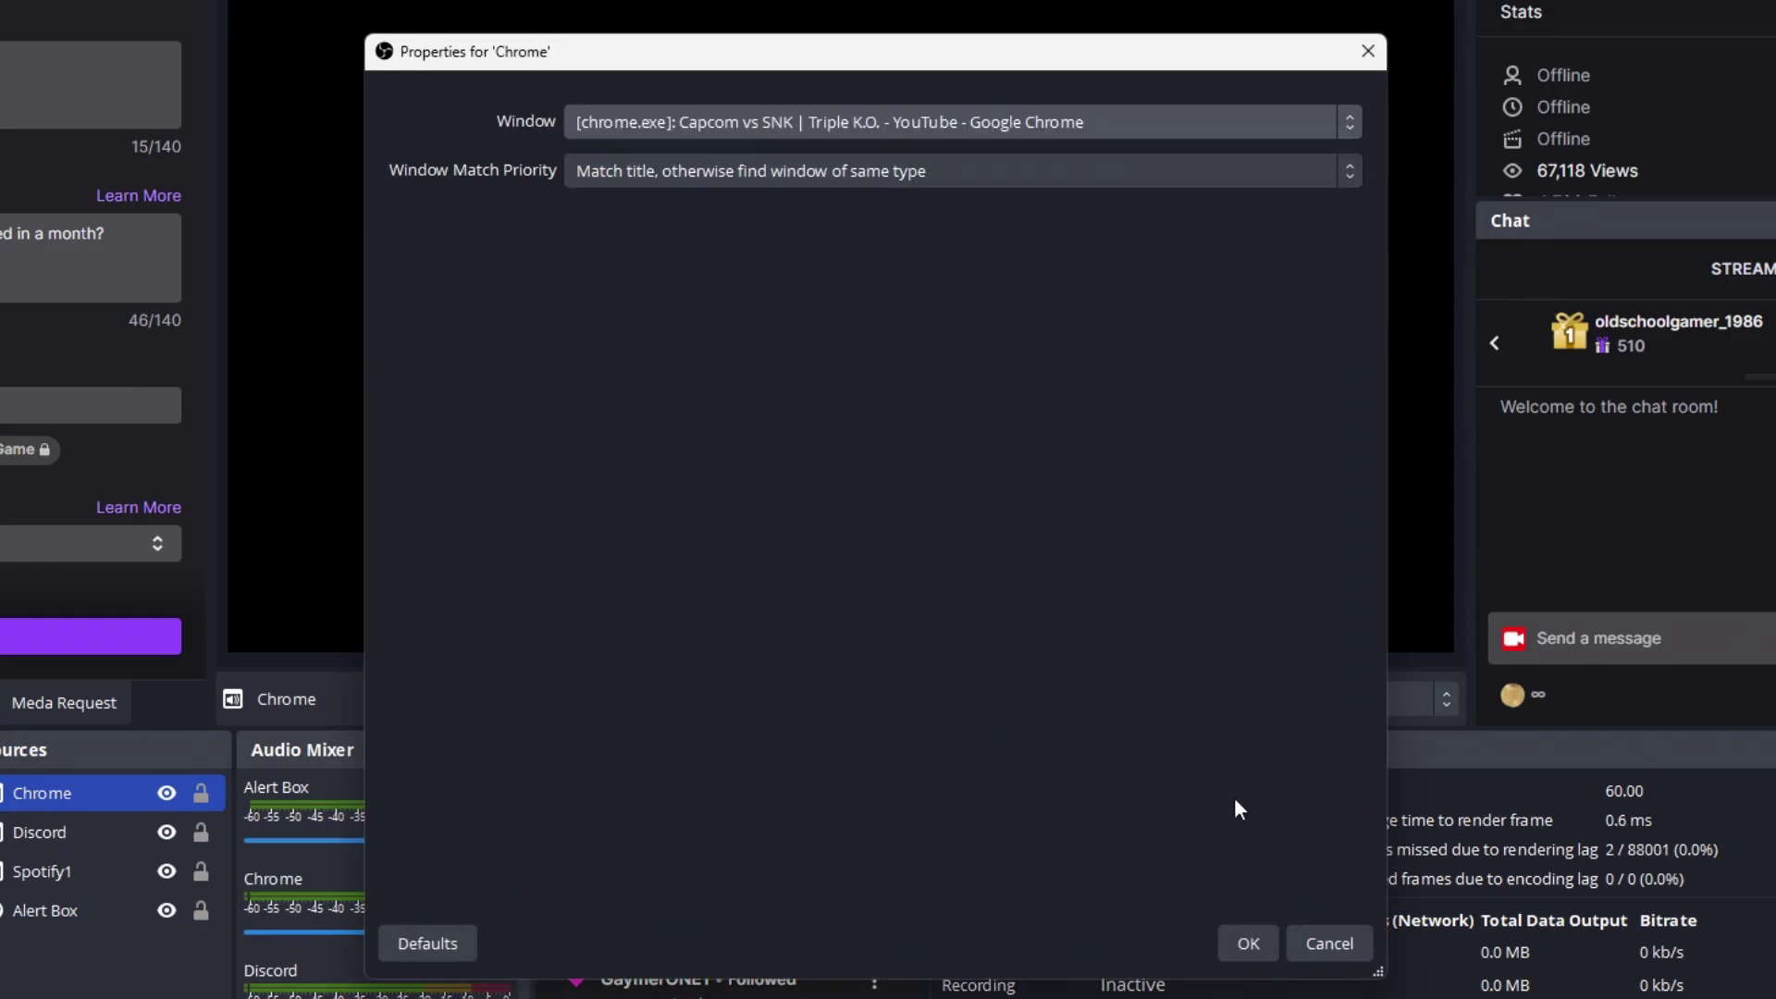
{"action": "left_click", "coordinate": [1247, 944]}
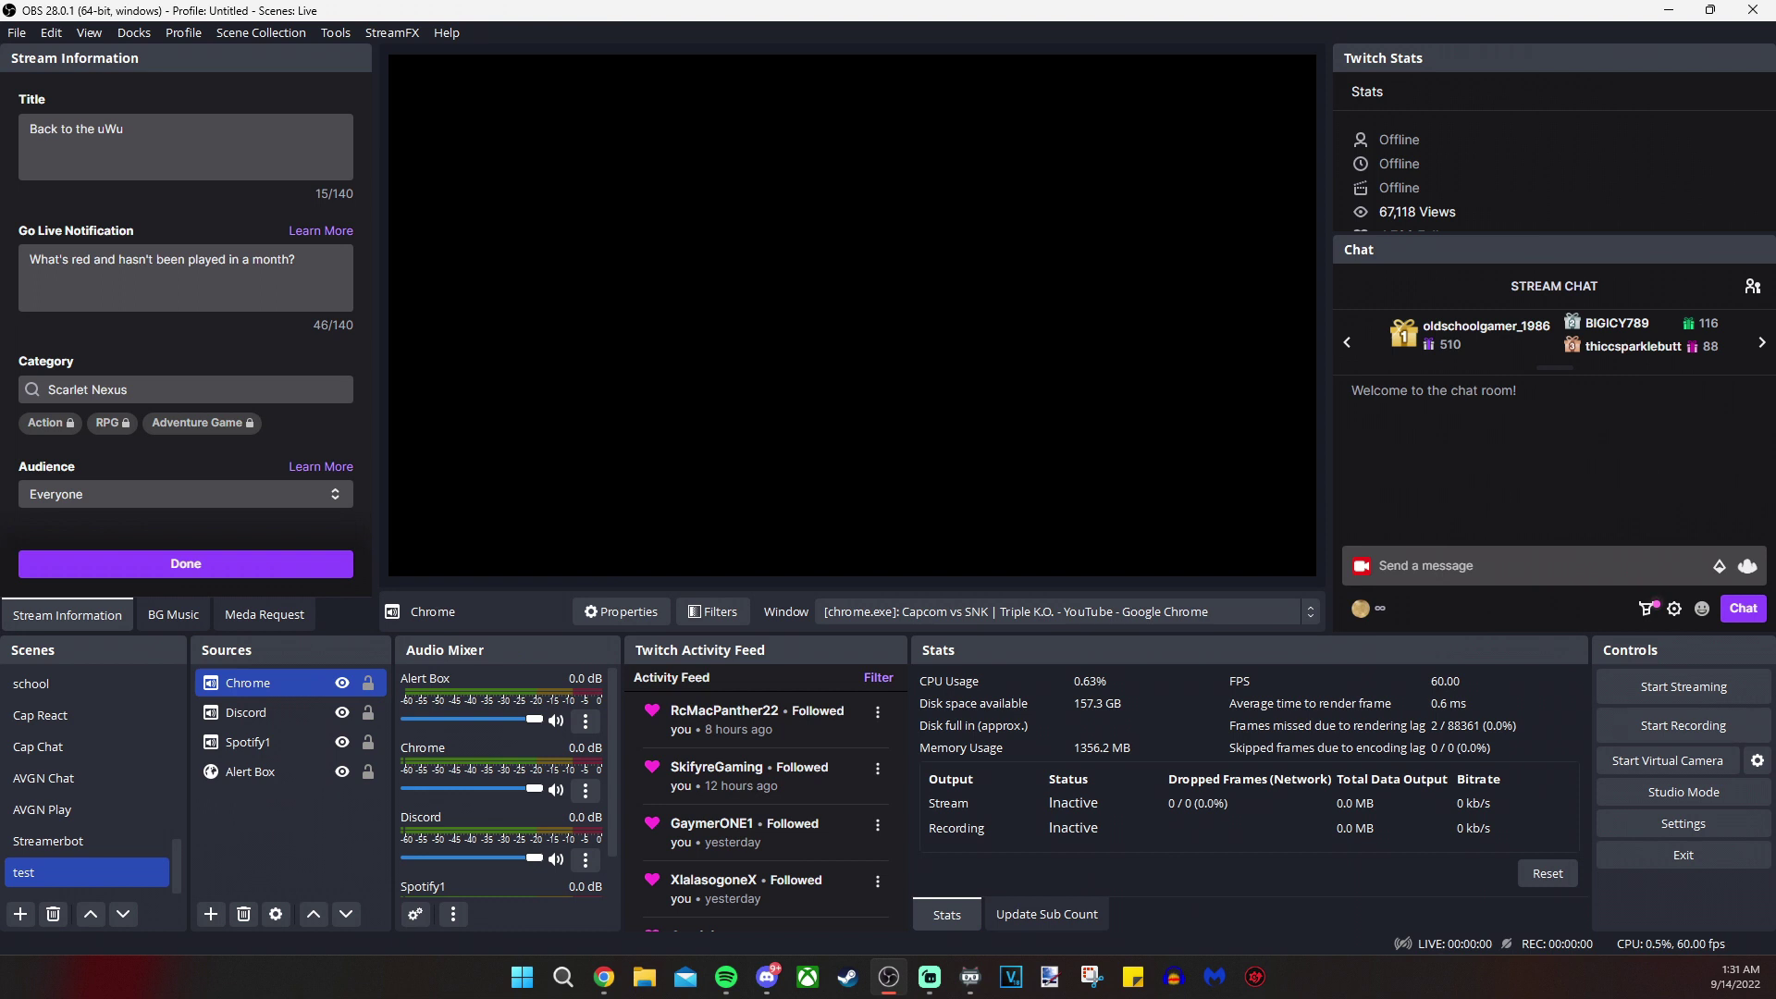
Step: Test the Chrome mixer fader while the Chrome video plays
{"action": "key", "text": "alt+Tab"}
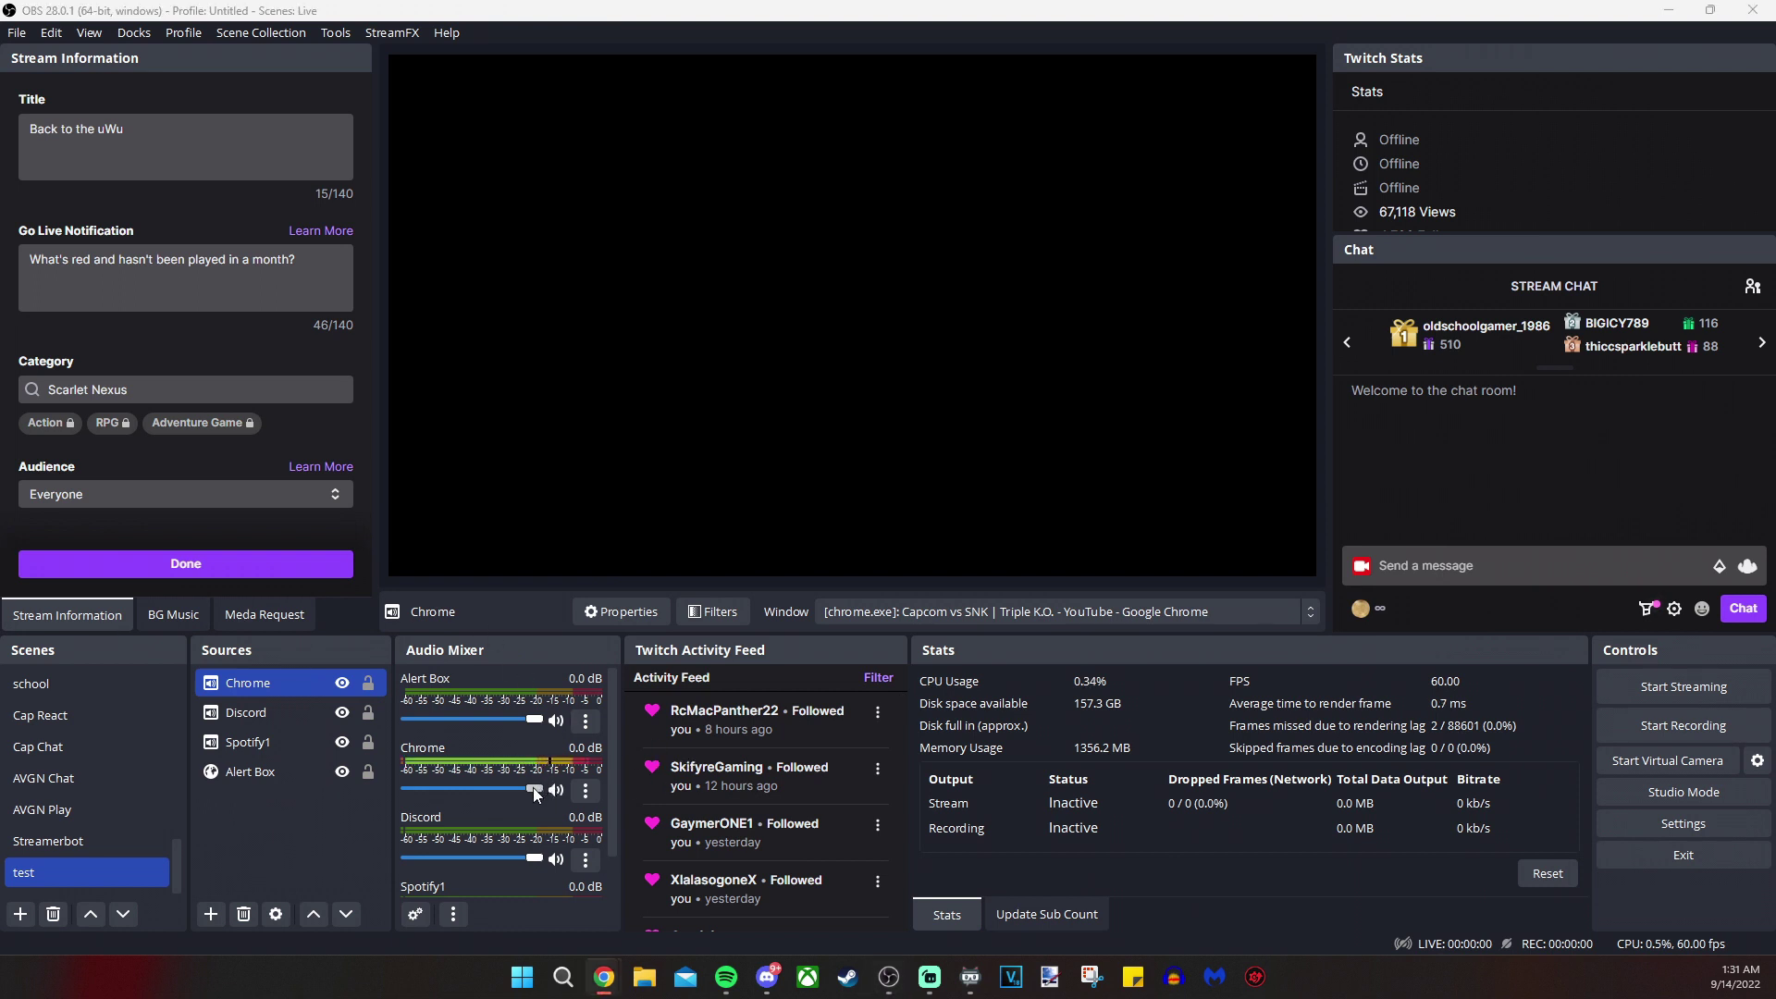
{"action": "mouse_move", "coordinate": [535, 794]}
{"action": "left_mouse_down"}
{"action": "mouse_move", "coordinate": [453, 793]}
{"action": "mouse_move", "coordinate": [531, 790]}
{"action": "left_mouse_up"}
{"action": "key", "text": "alt+Tab"}
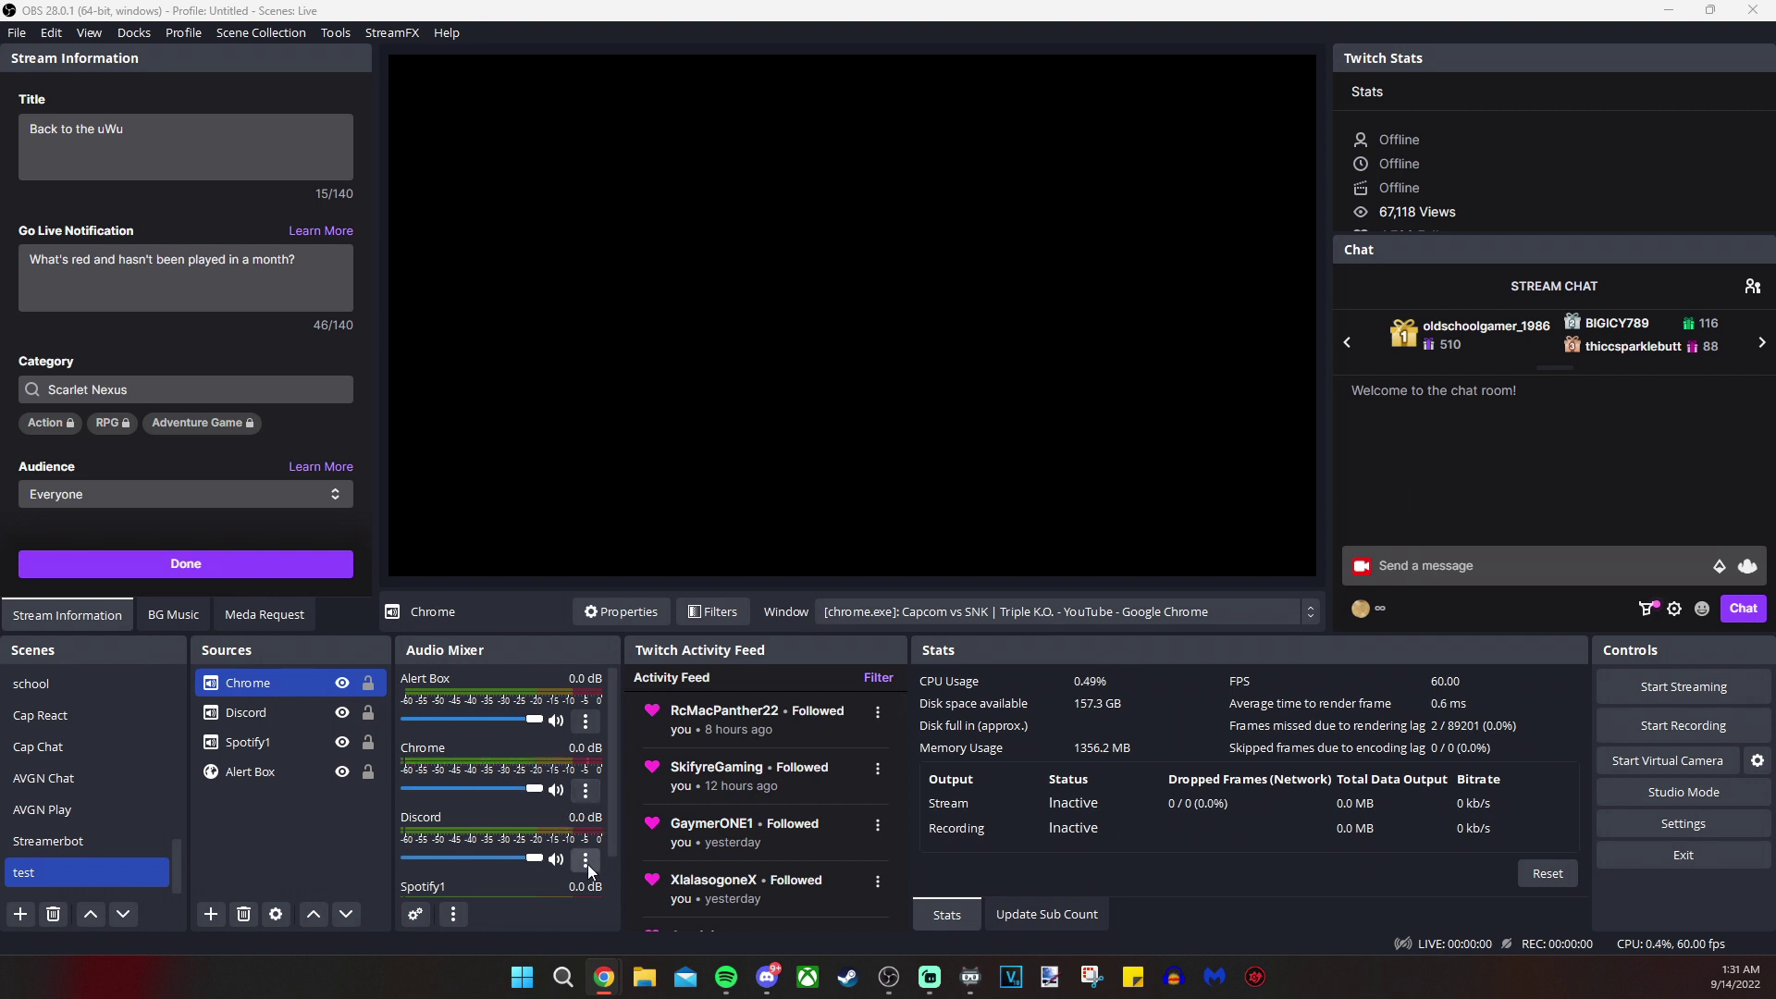
Step: Add an Application Audio Capture source named Game
{"action": "left_click", "coordinate": [209, 914]}
{"action": "left_click", "coordinate": [268, 362]}
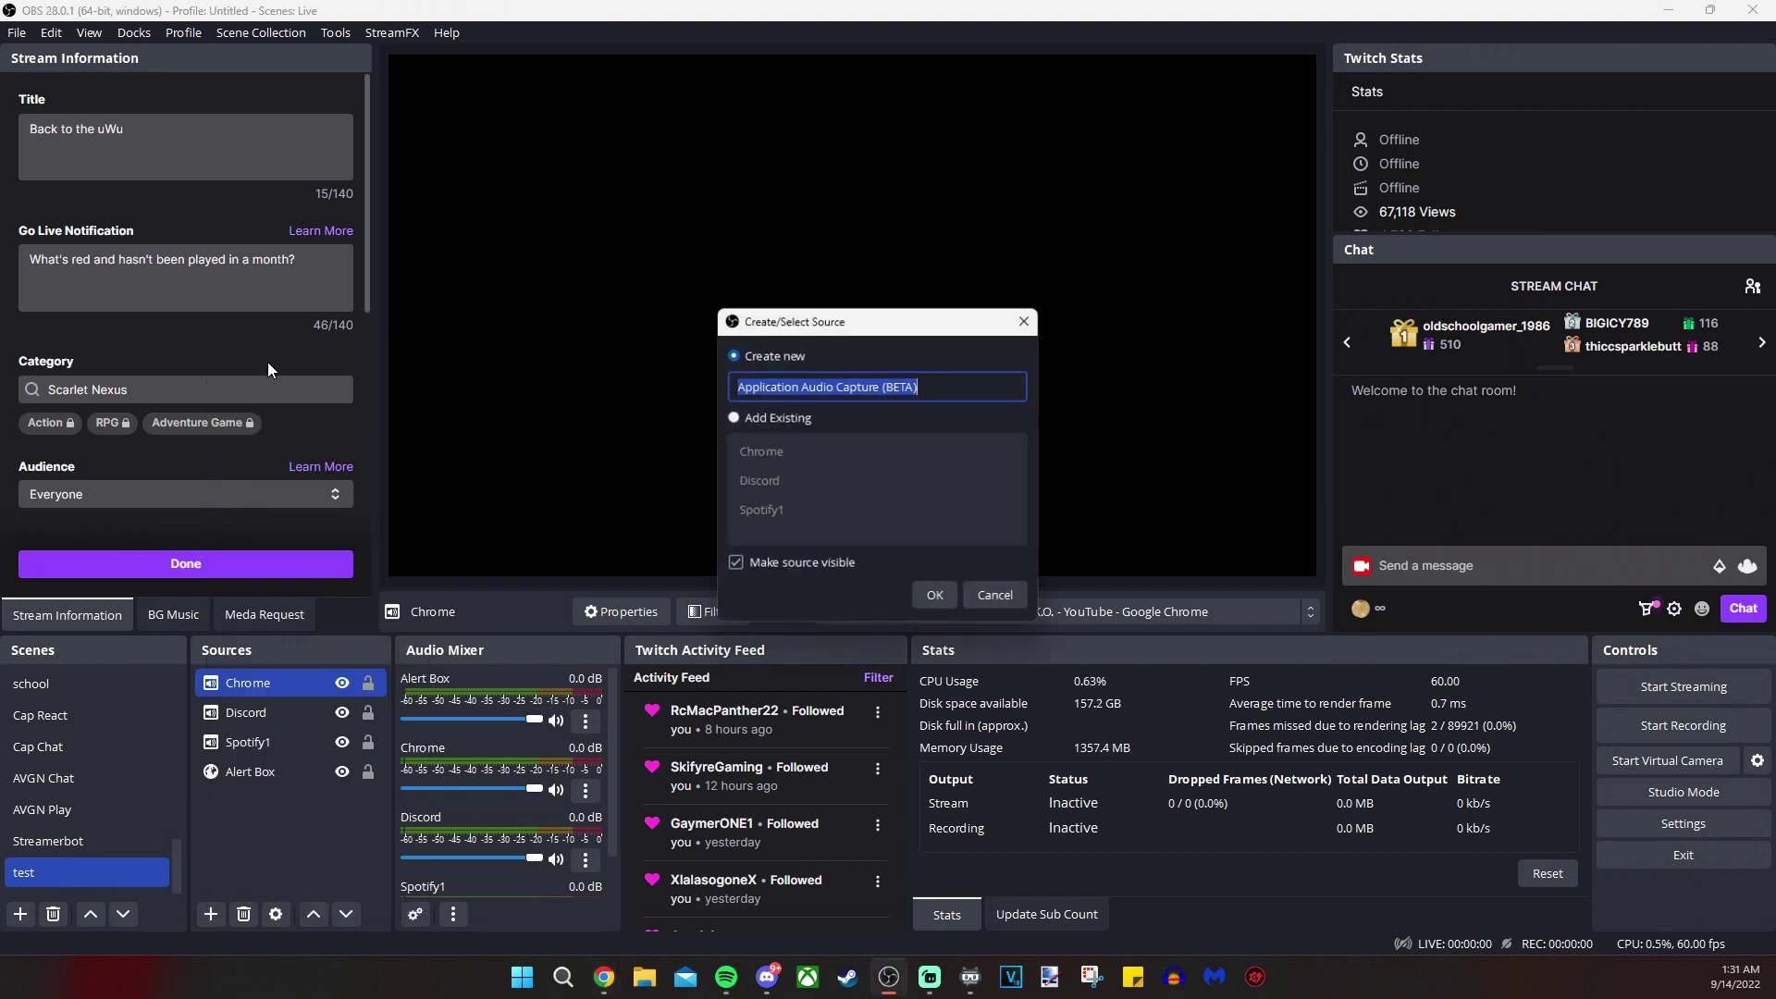
{"action": "type", "text": "Game"}
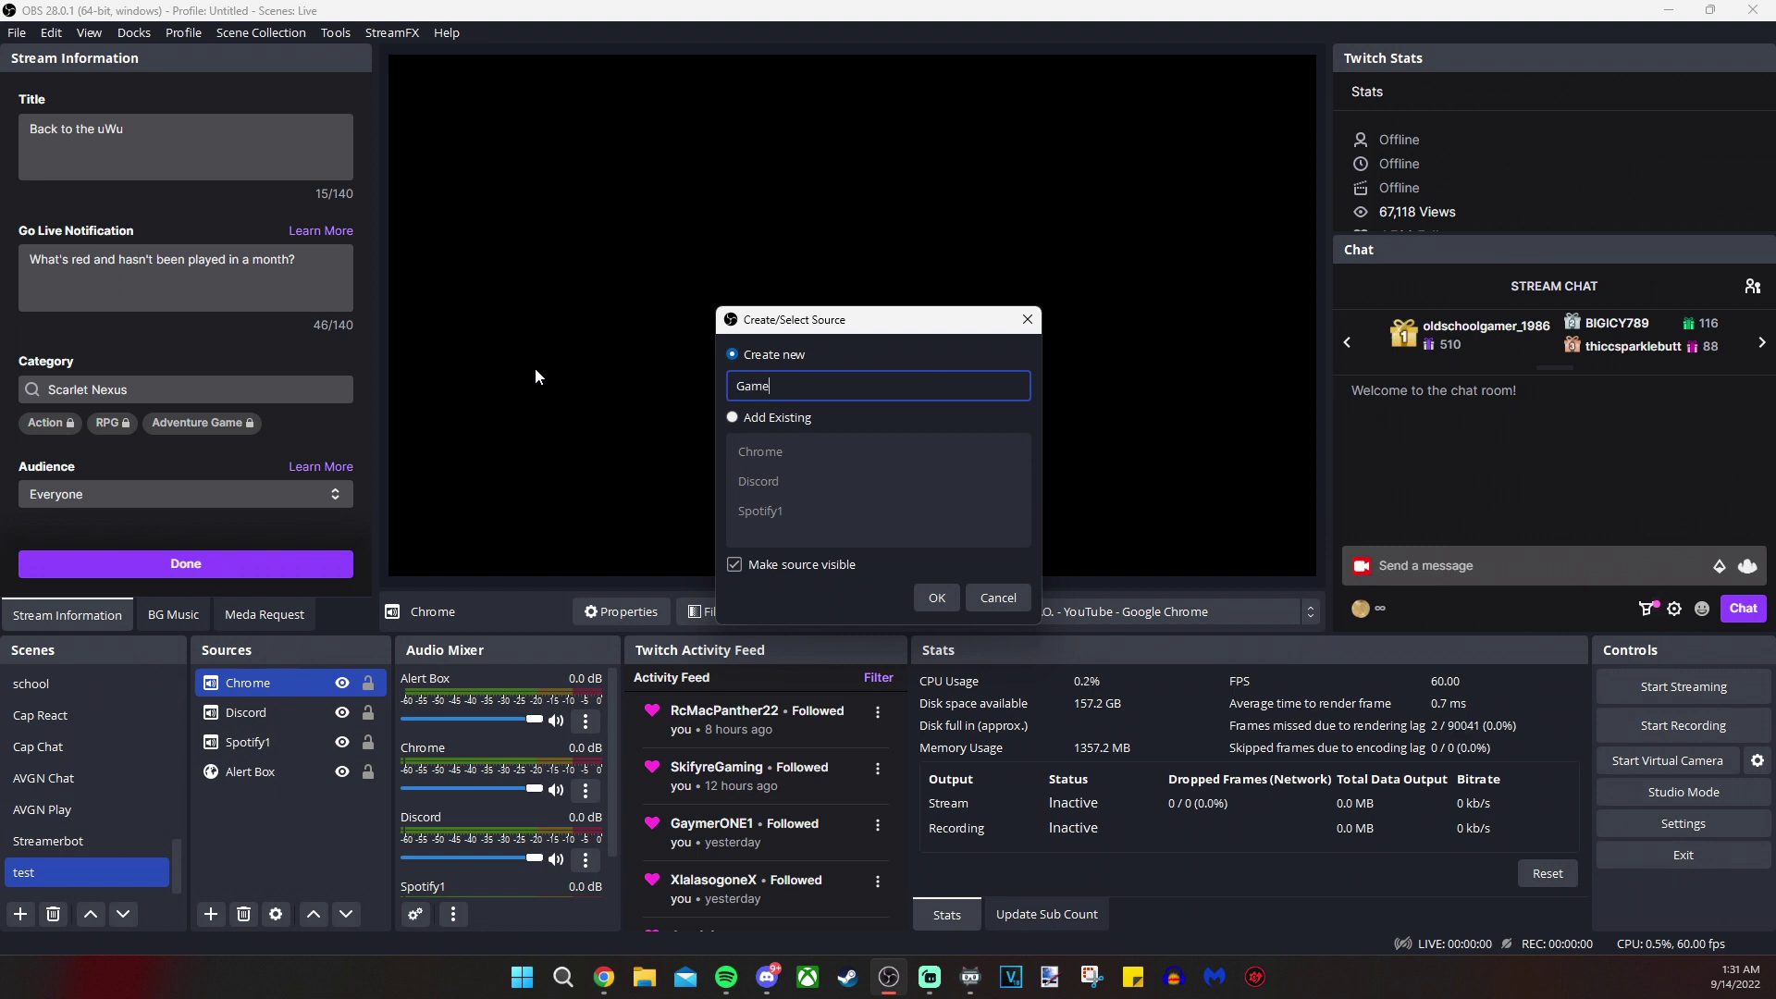
{"action": "left_click", "coordinate": [938, 595]}
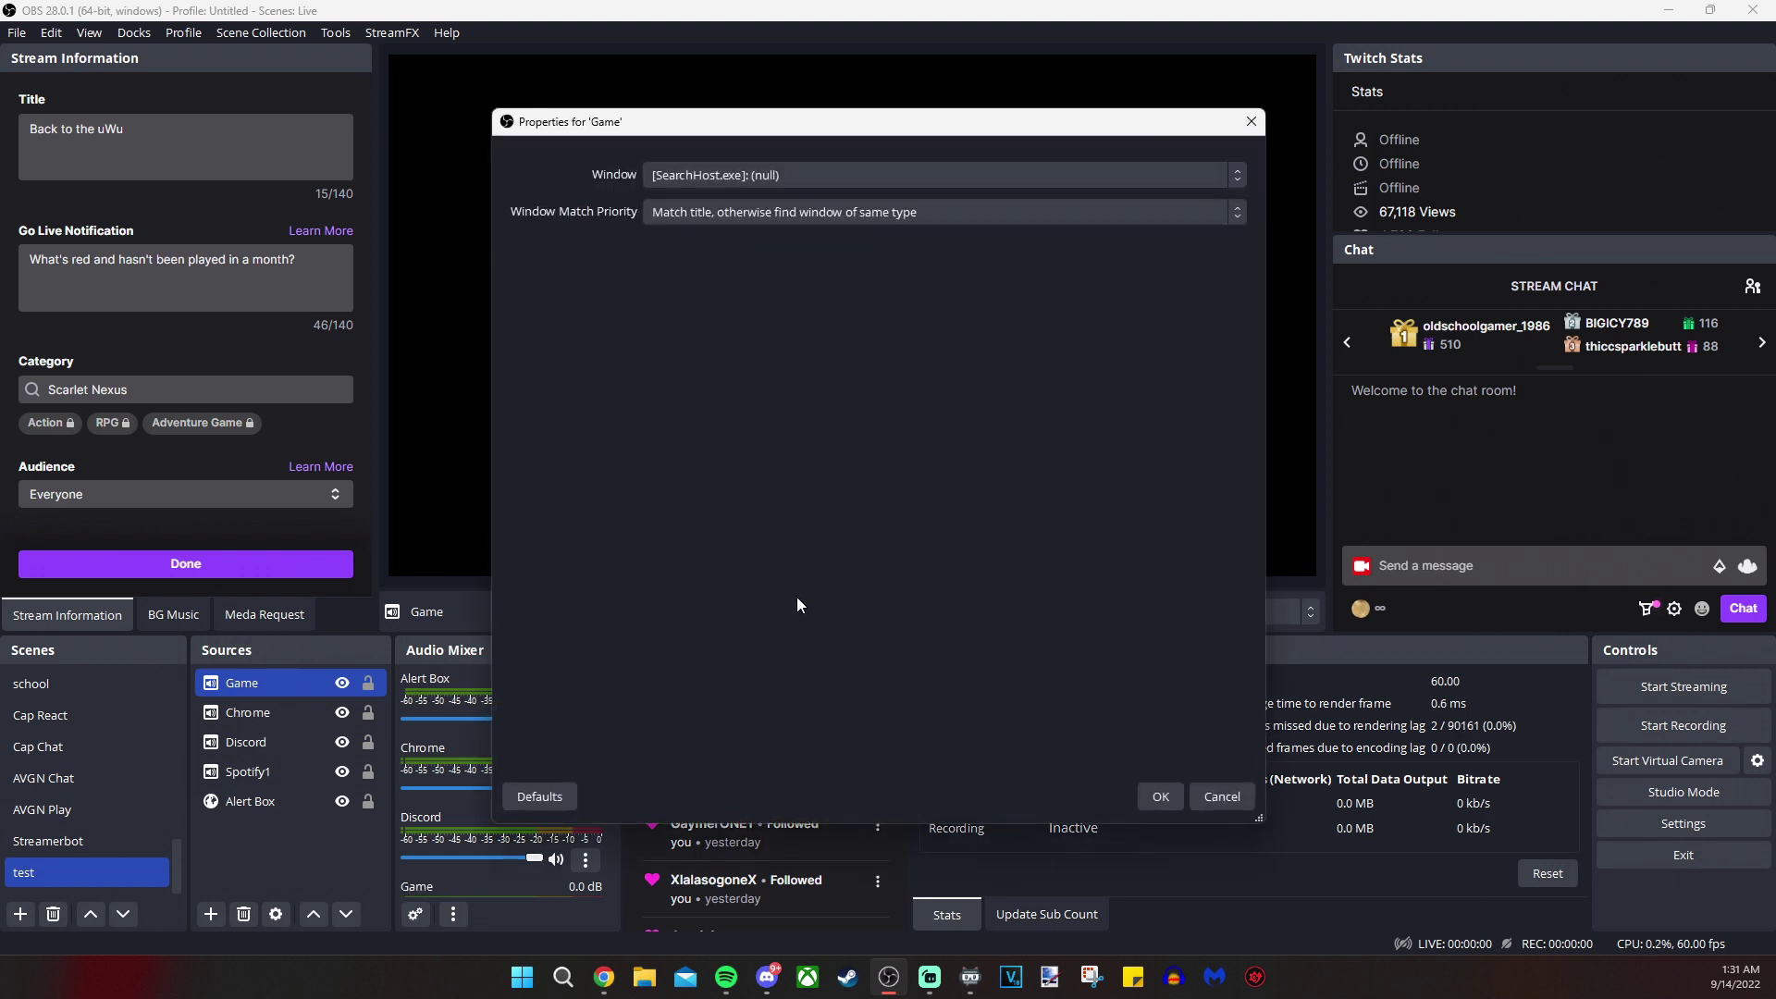
{"action": "left_click", "coordinate": [906, 175]}
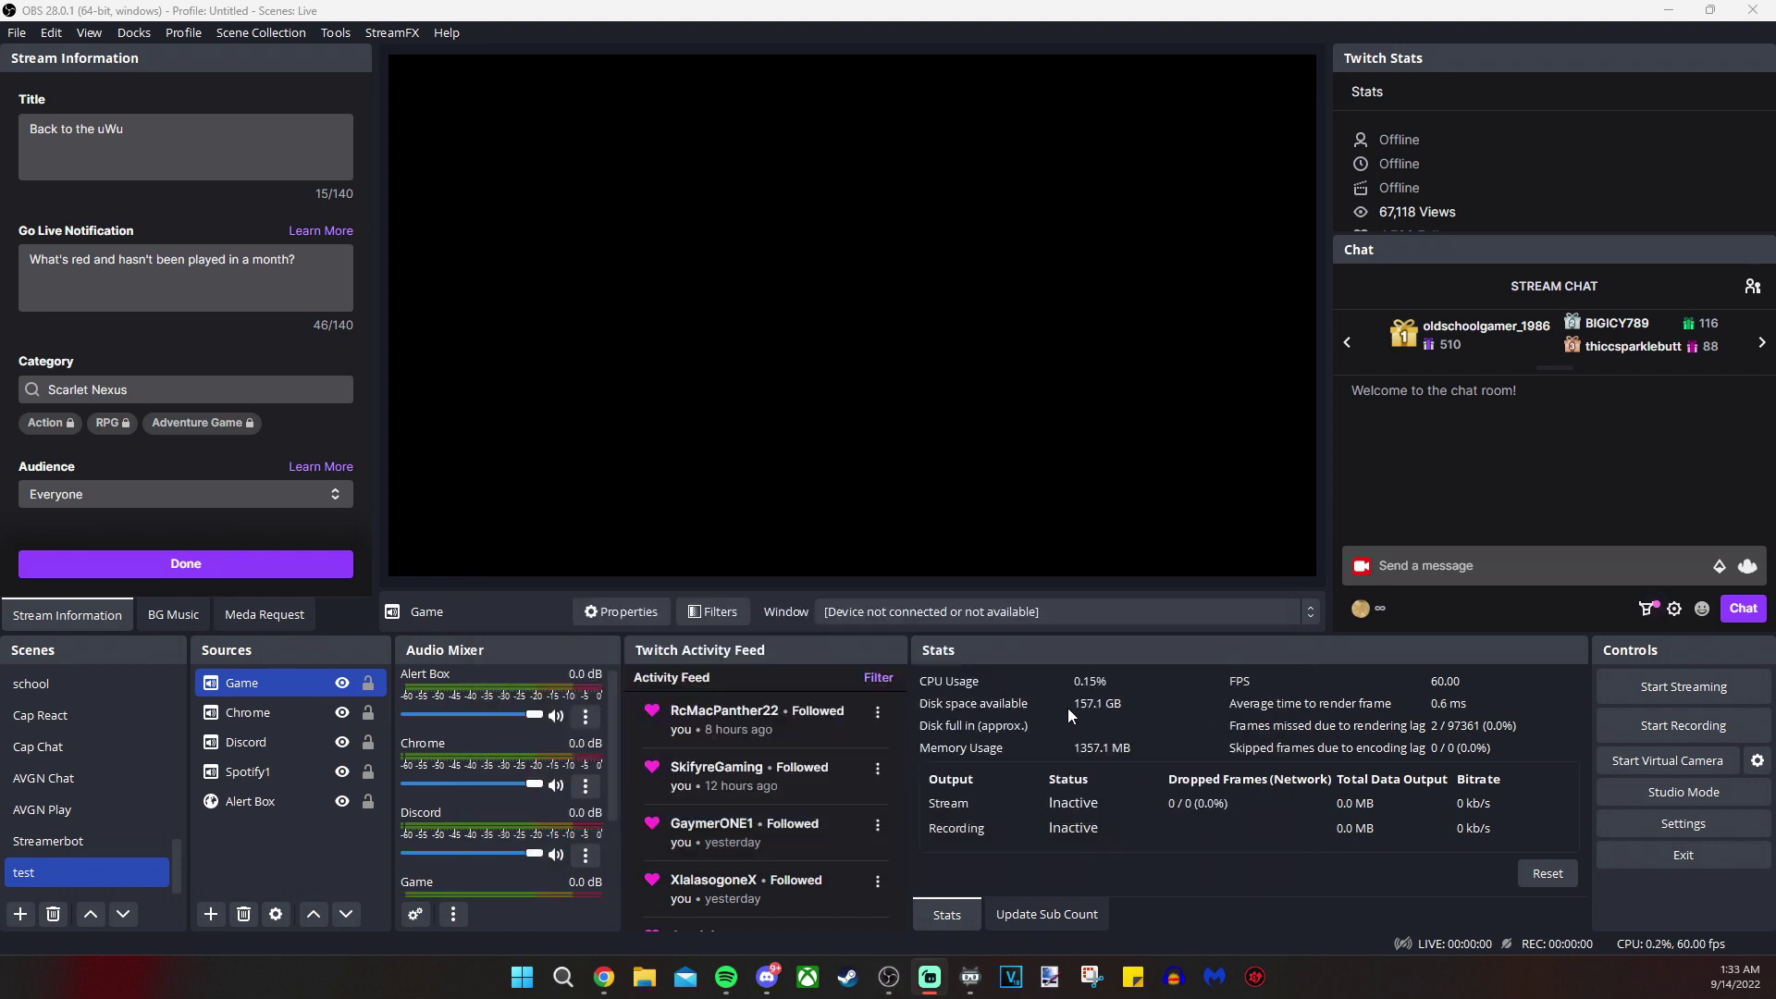
Step: Switch the audio mixer to a vertical fader layout
{"action": "right_click", "coordinate": [481, 746]}
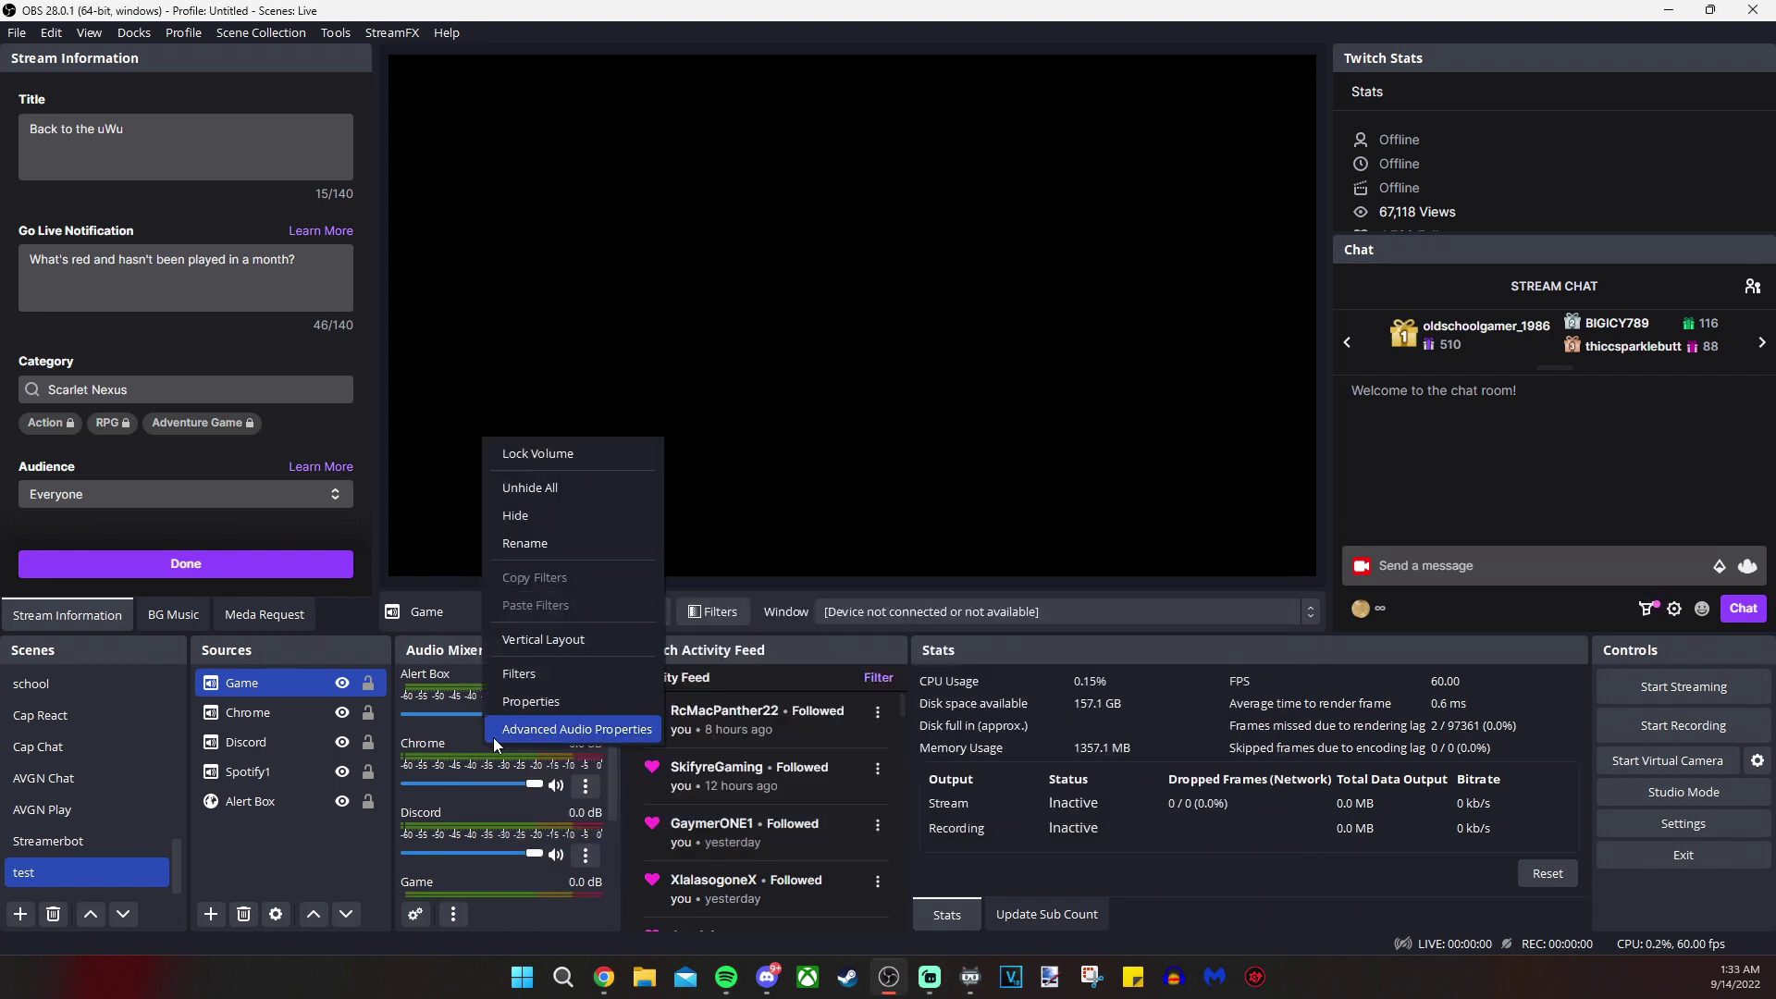
{"action": "left_click", "coordinate": [518, 634]}
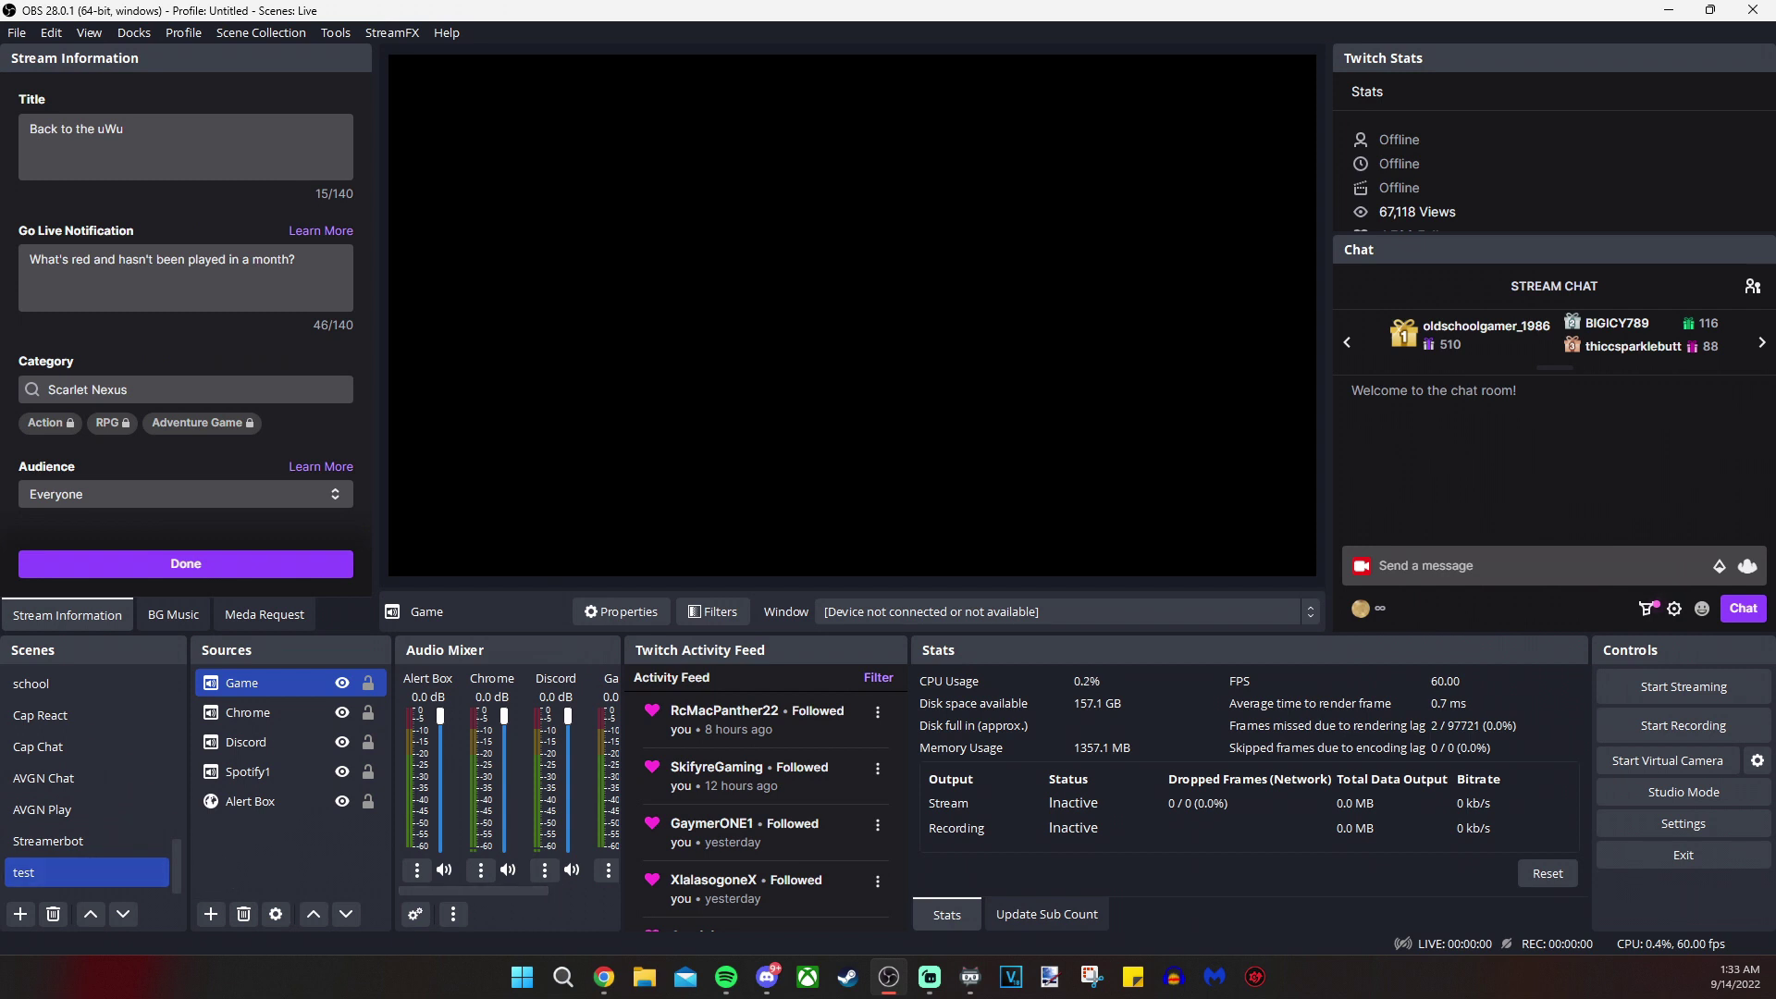
{"action": "key", "text": "alt+Tab"}
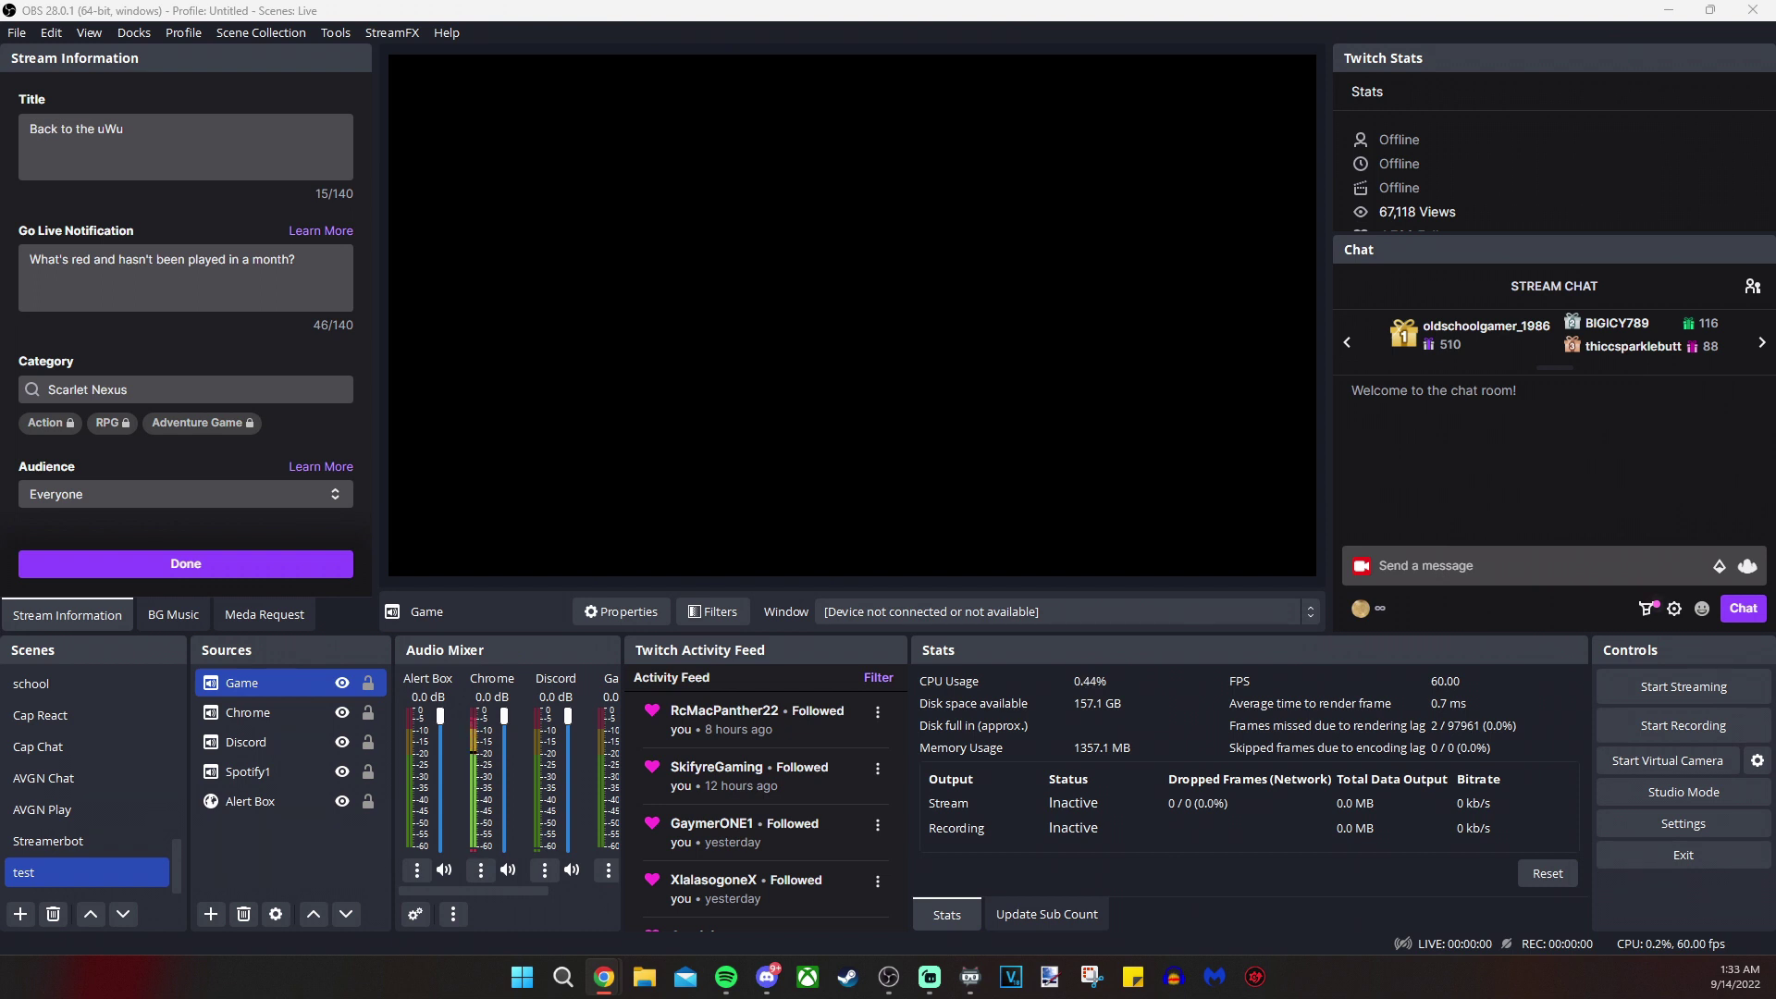
{"action": "key", "text": "alt+Tab"}
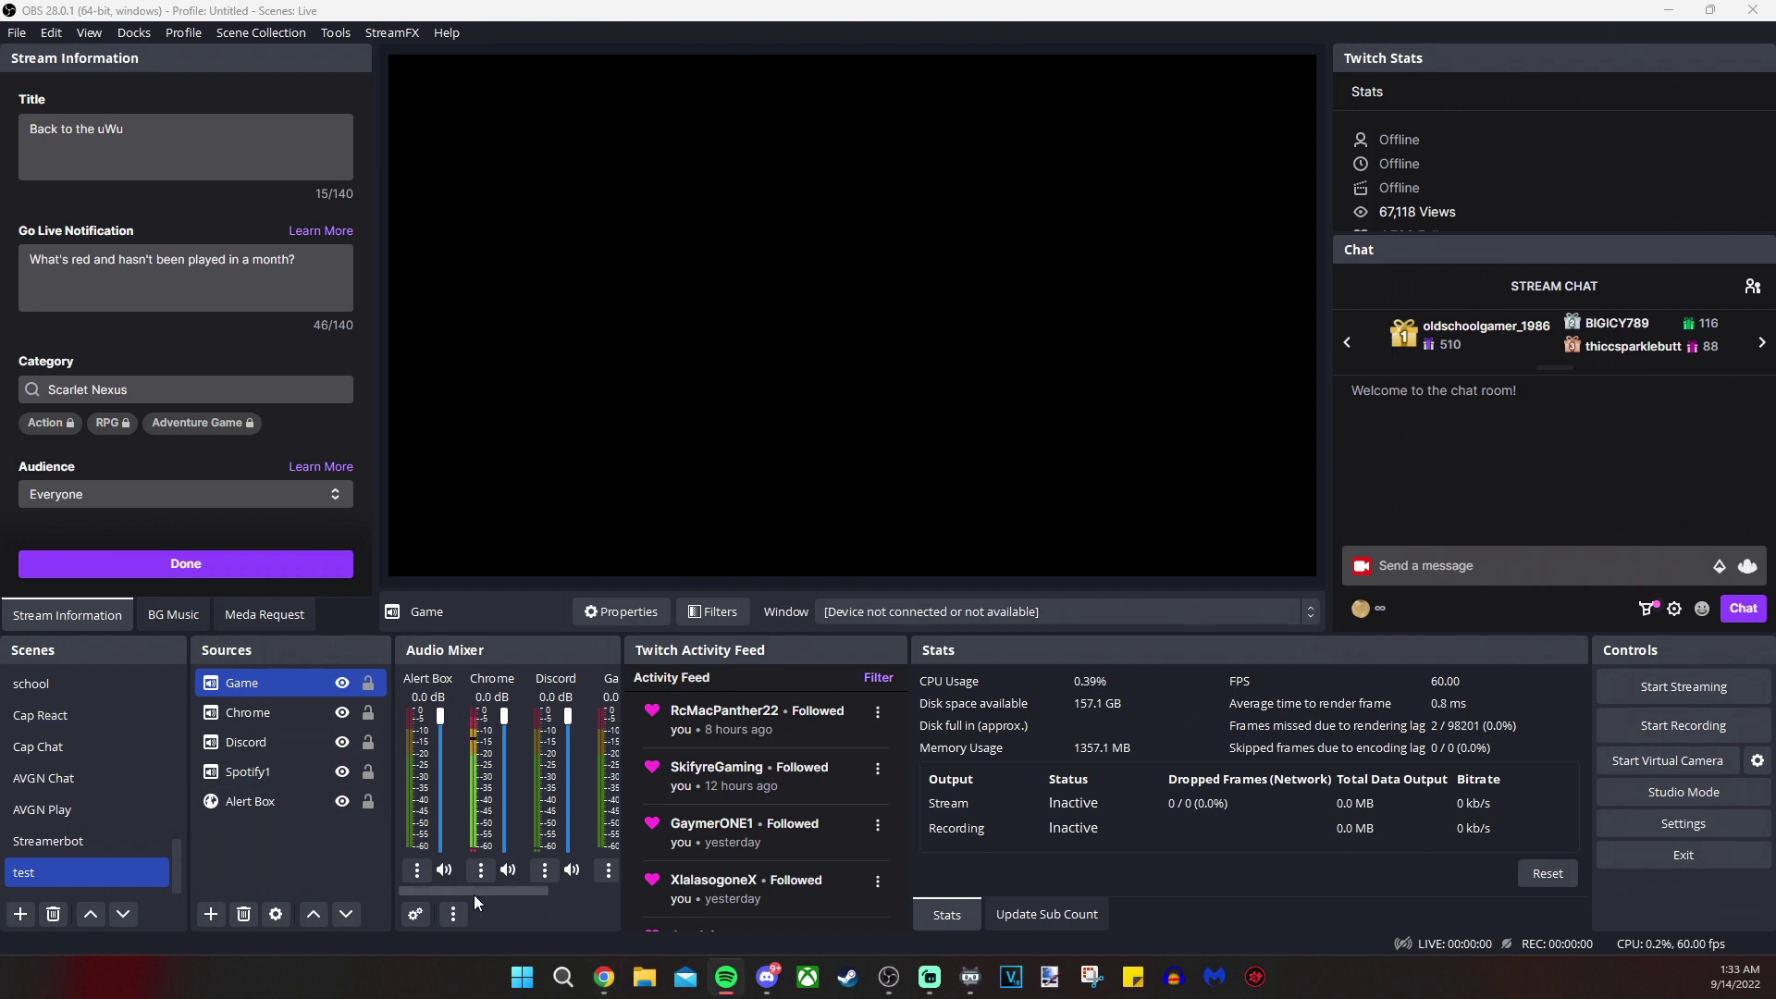
Step: Lower Spotify1 to -9.1 dB and Chrome to -6.1 dB
{"action": "left_click_drag", "start_coordinate": [473, 893], "coordinate": [544, 891]}
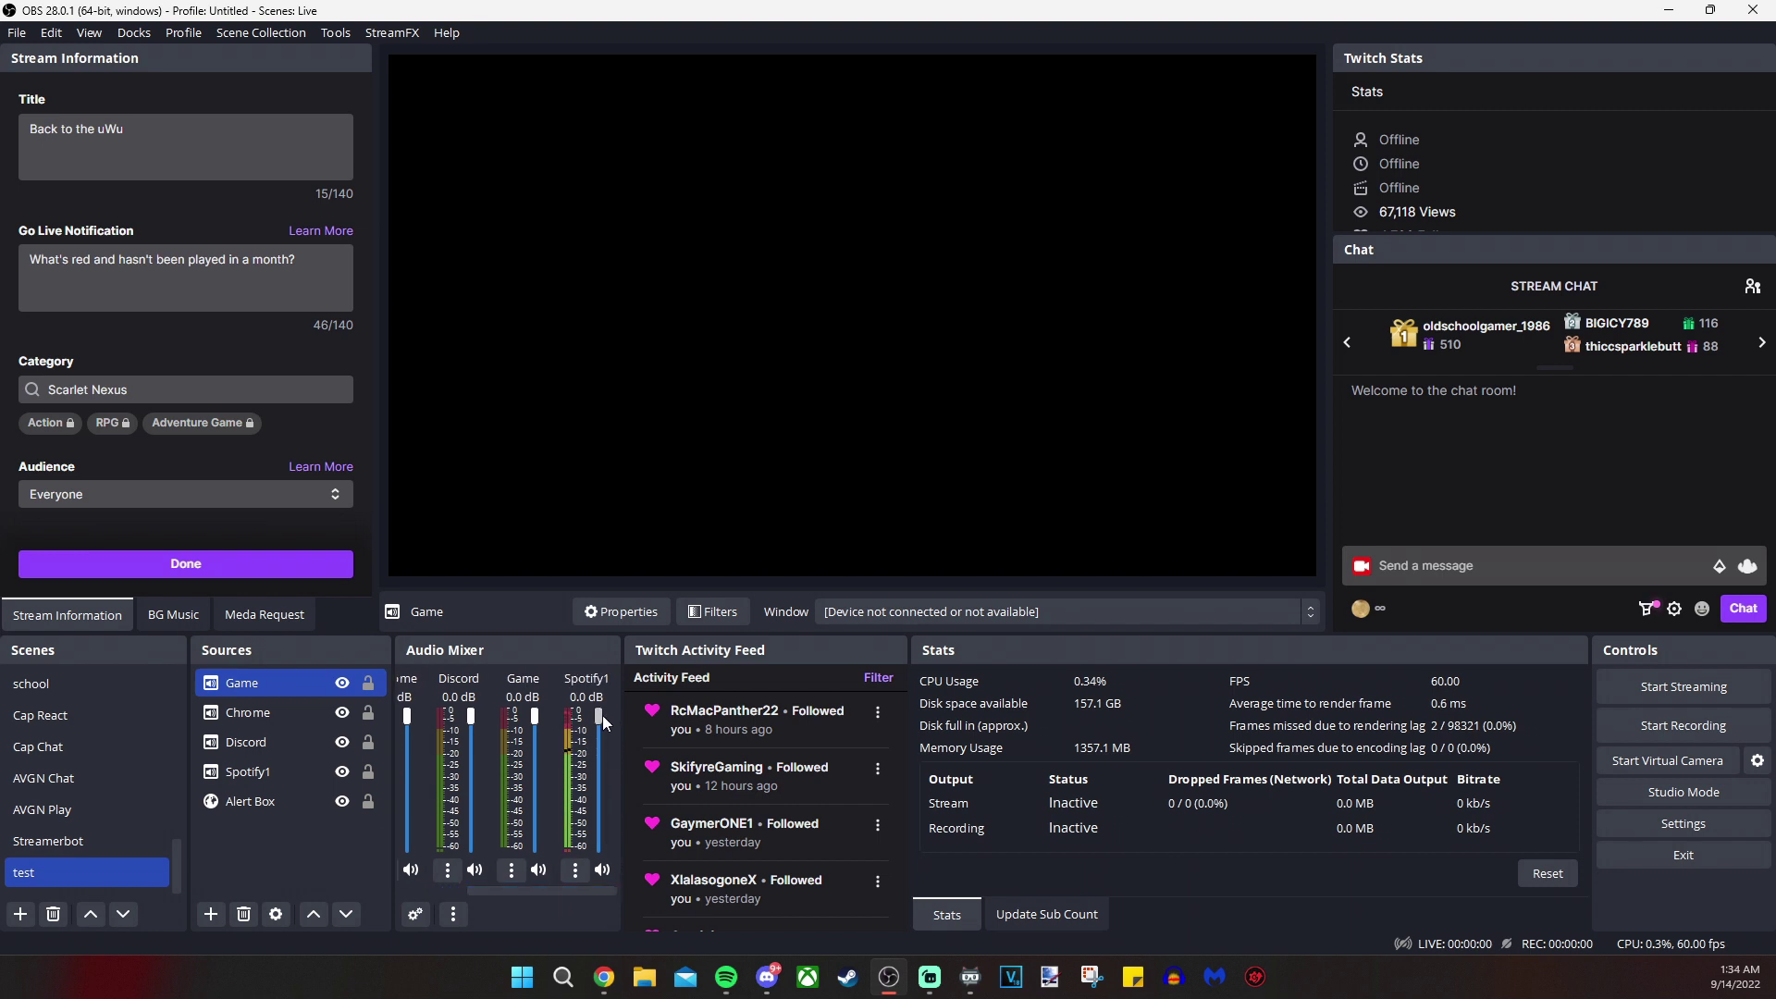
{"action": "left_click_drag", "start_coordinate": [602, 714], "coordinate": [607, 735]}
{"action": "left_click_drag", "start_coordinate": [562, 896], "coordinate": [508, 894]}
{"action": "left_click_drag", "start_coordinate": [483, 716], "coordinate": [483, 745]}
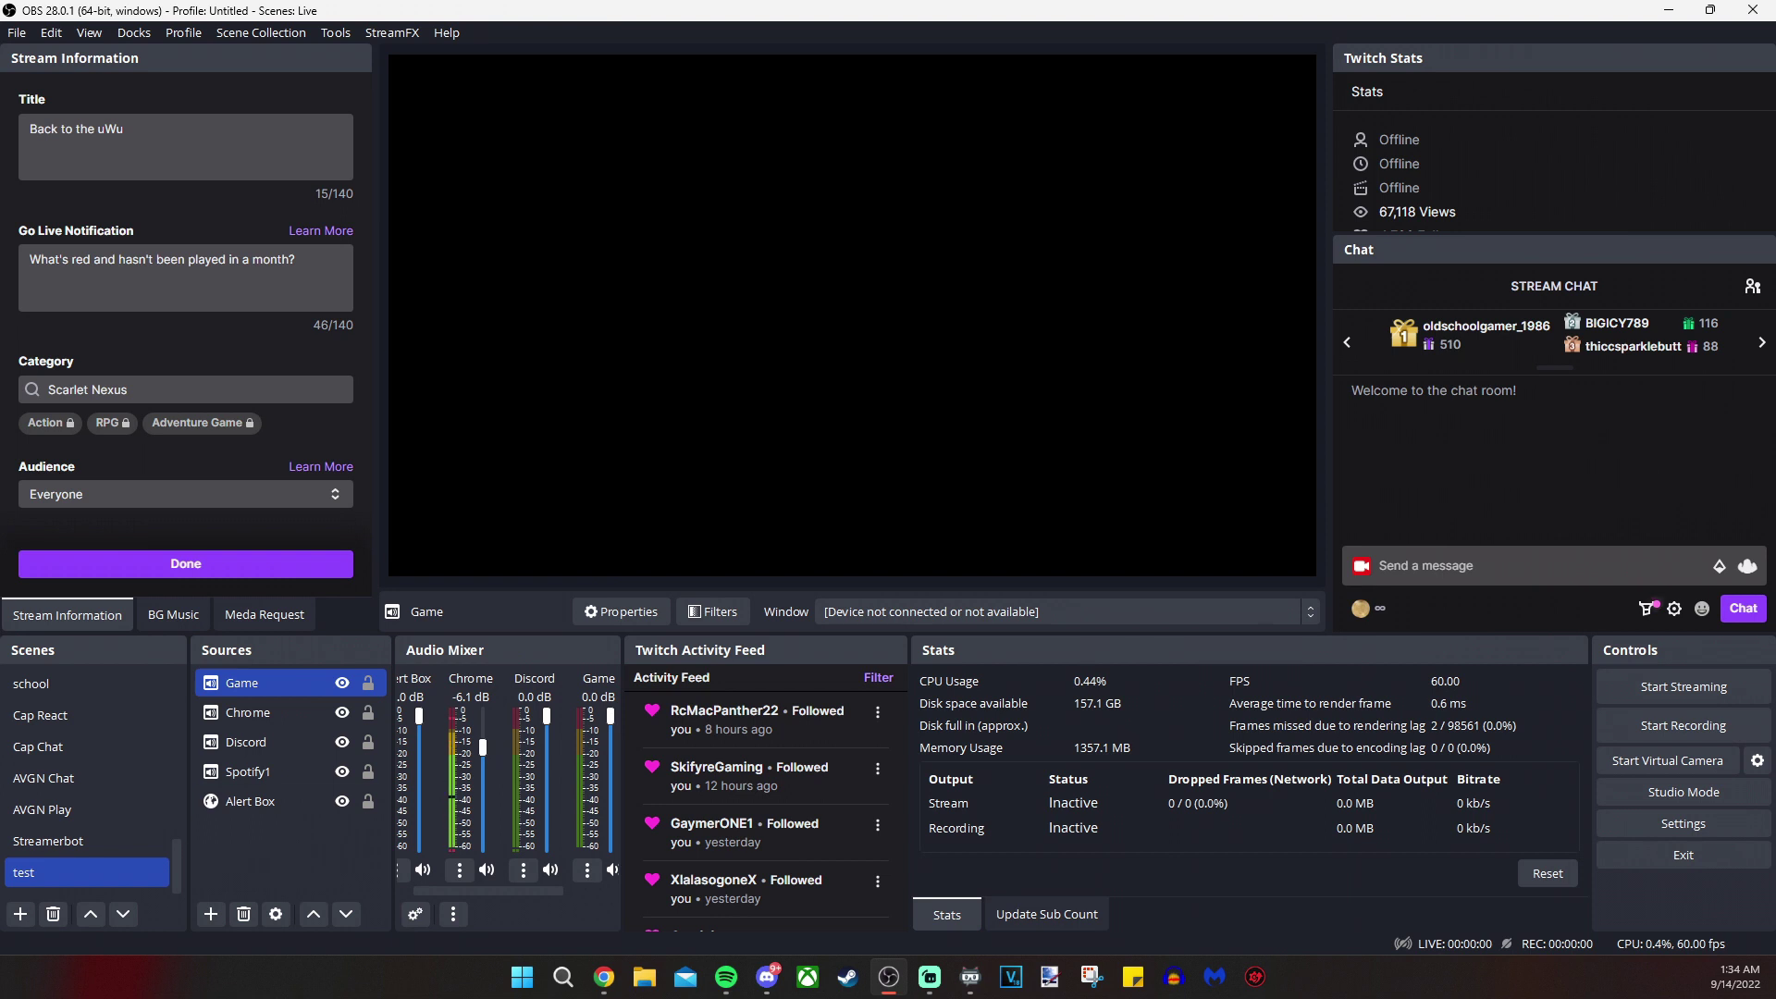